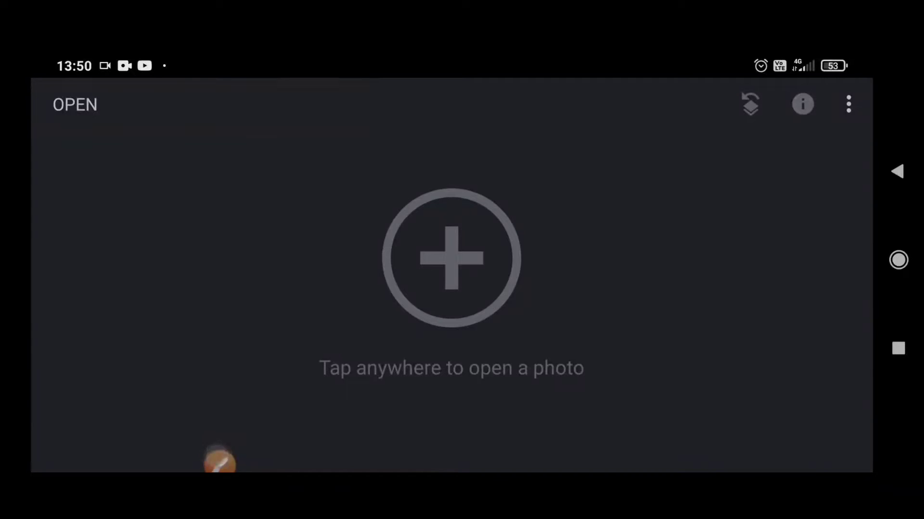
# Load the denim-jacket portrait from the Images > Pins collection into Snapseed
pyautogui.click(219, 462)
pyautogui.click(712, 409)
pyautogui.click(752, 409)
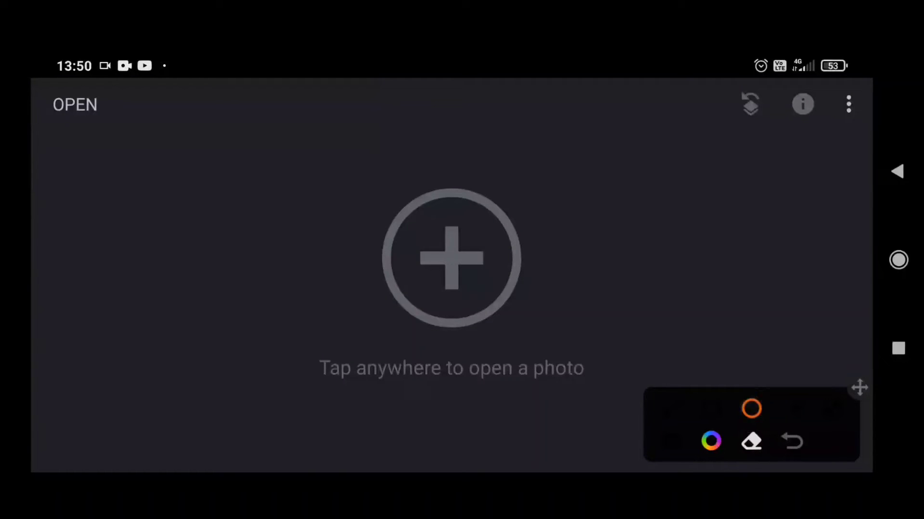
pyautogui.moveTo(384, 197); pyautogui.dragTo(490, 313)
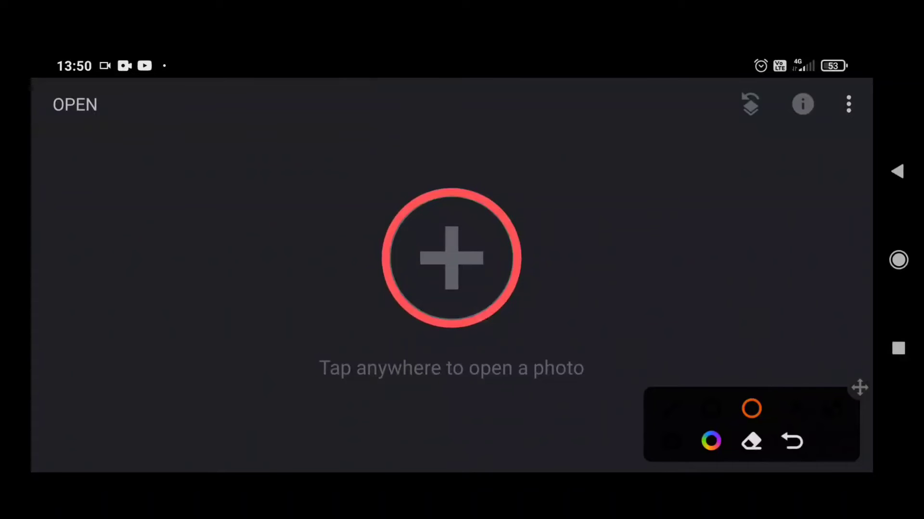
pyautogui.click(445, 272)
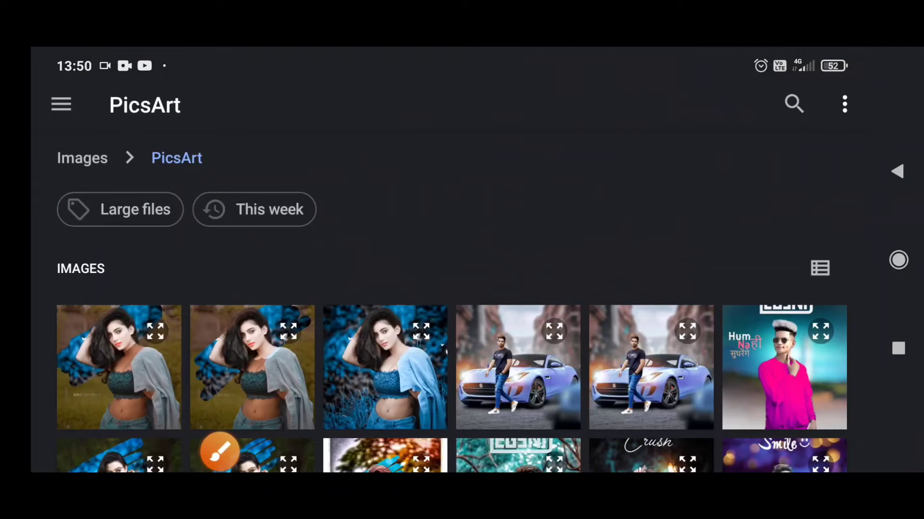
pyautogui.click(61, 104)
pyautogui.click(173, 245)
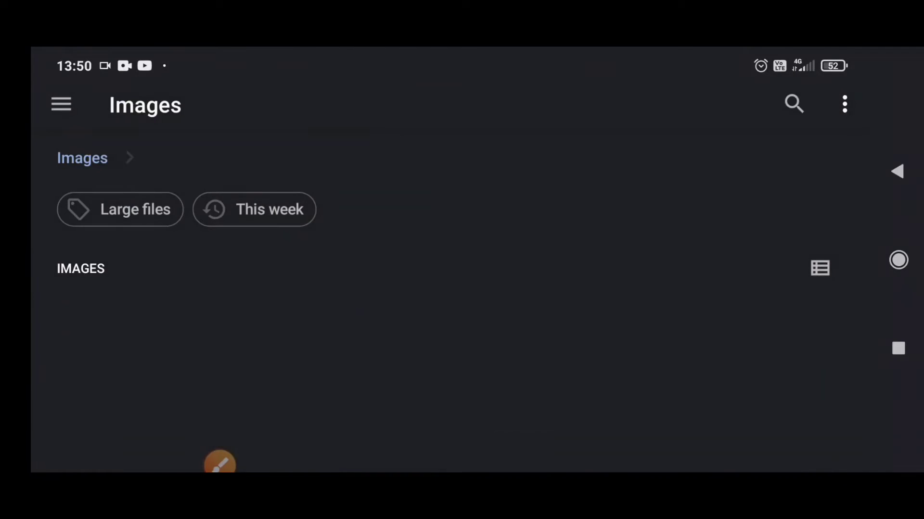
pyautogui.scroll(-2, 452, 289)
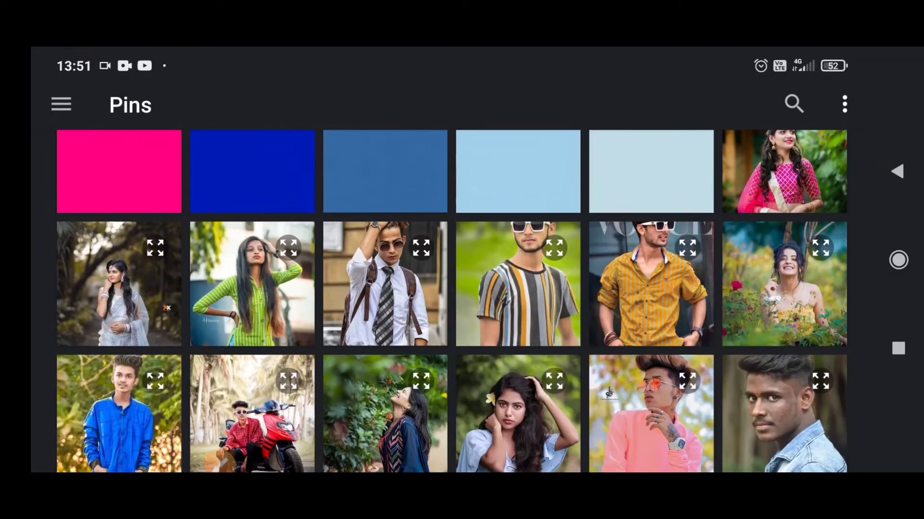
pyautogui.scroll(-2, 453, 288)
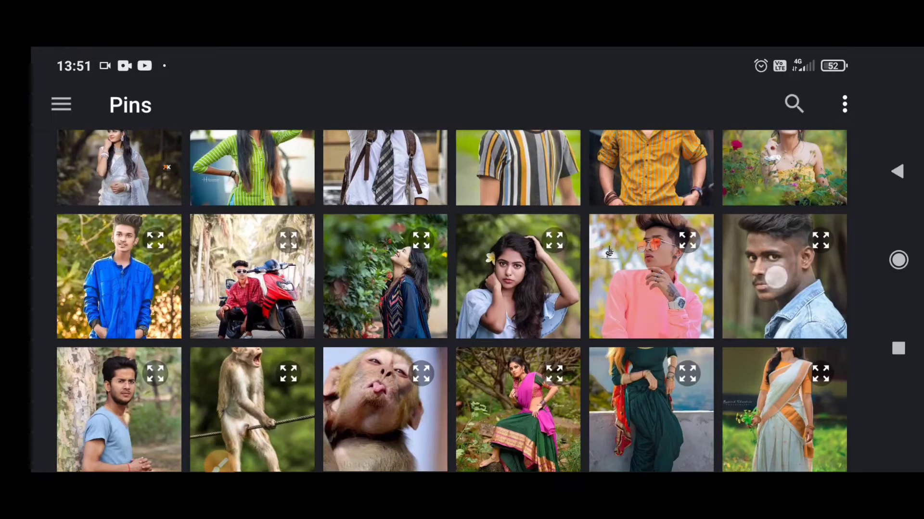
pyautogui.click(608, 252)
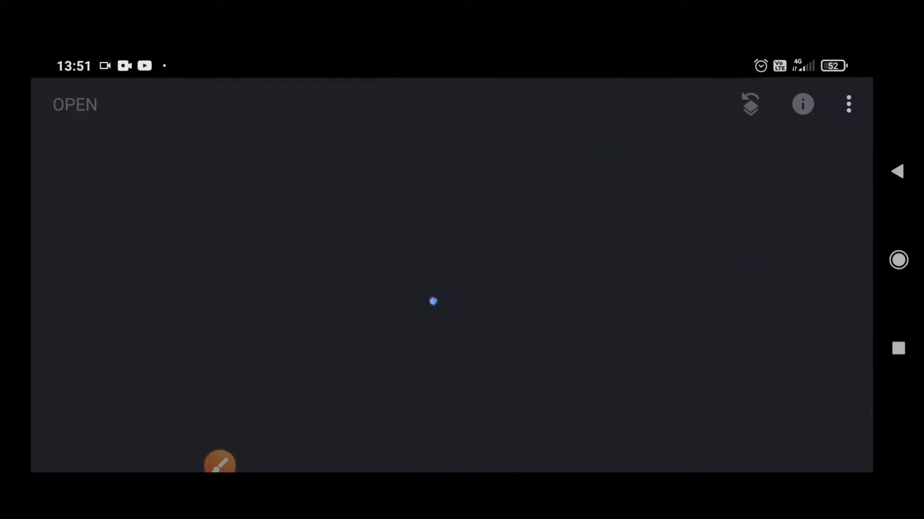
pyautogui.scroll(3, 365, 289)
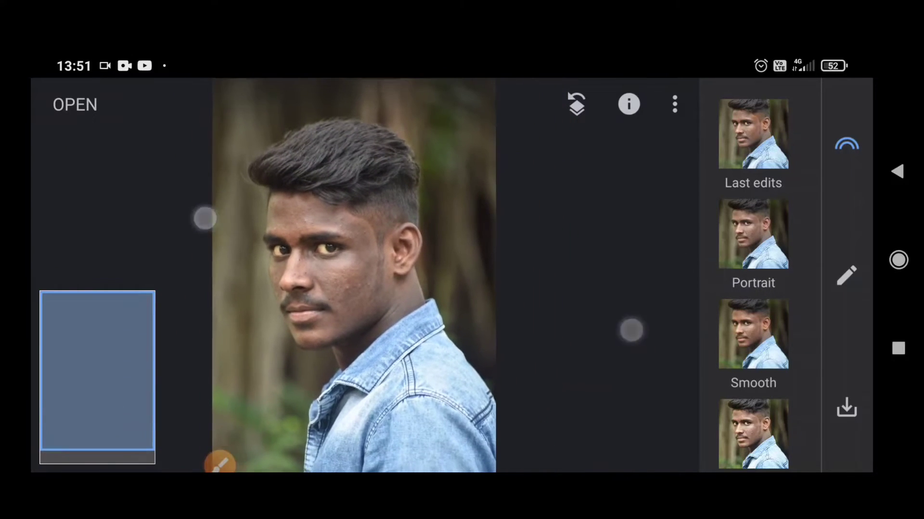
# Apply Tune Image with brightness +15, highlights +23 and warmth +2
pyautogui.click(847, 275)
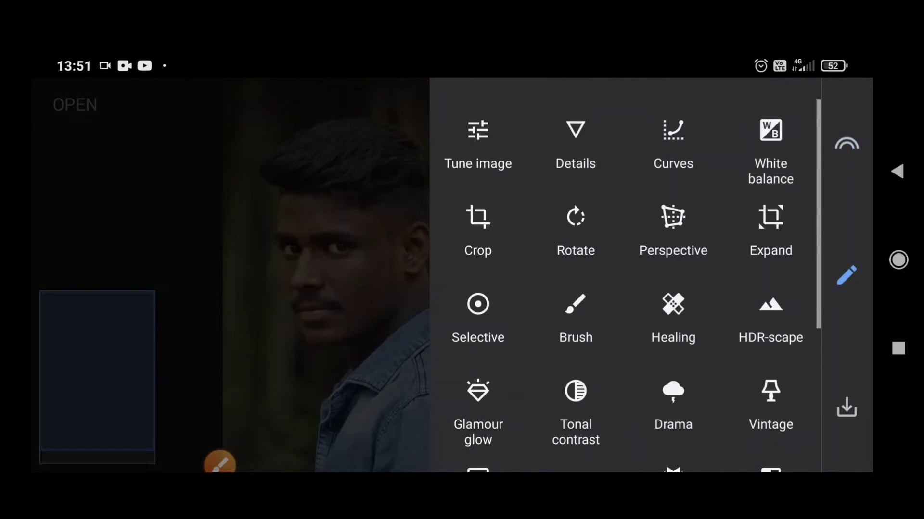
pyautogui.click(220, 464)
pyautogui.click(673, 407)
pyautogui.moveTo(456, 106); pyautogui.dragTo(499, 194)
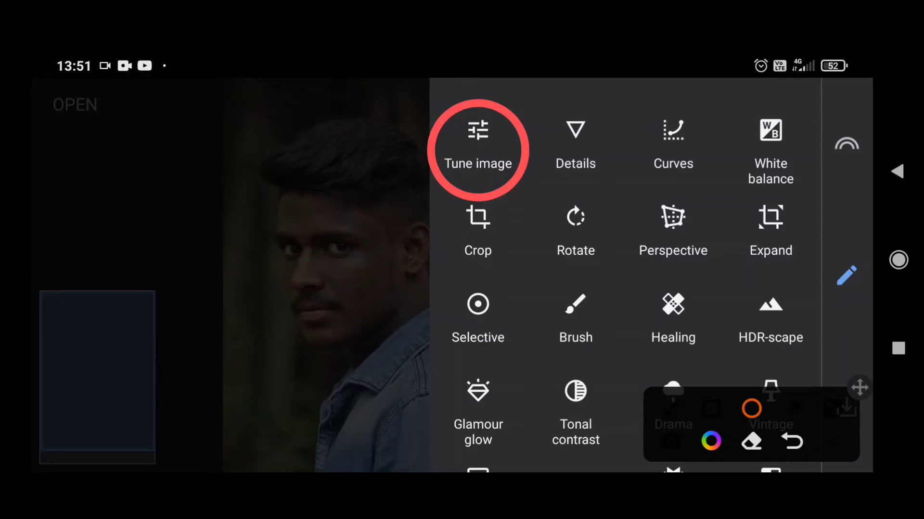
pyautogui.click(845, 439)
pyautogui.click(496, 165)
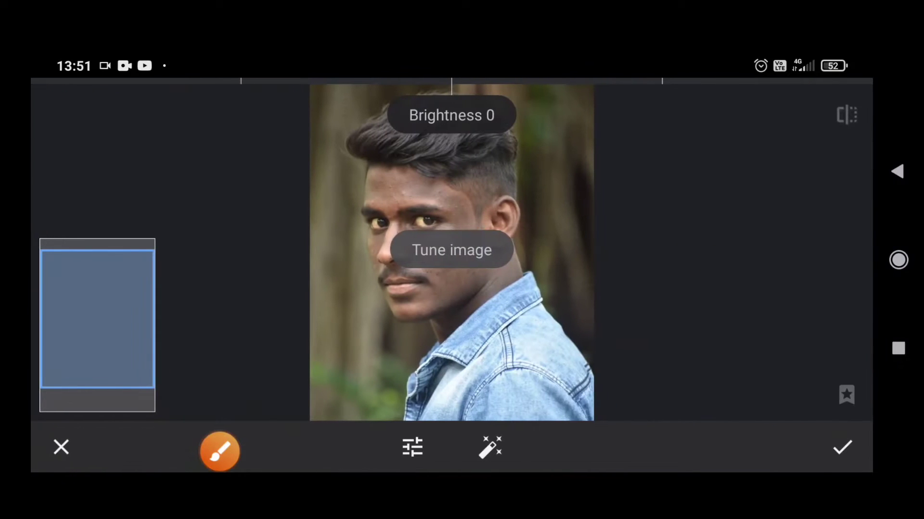
pyautogui.moveTo(728, 301); pyautogui.dragTo(770, 287)
pyautogui.moveTo(732, 318)
pyautogui.mouseDown()
pyautogui.moveTo(736, 289)
pyautogui.moveTo(778, 259)
pyautogui.moveTo(729, 291)
pyautogui.moveTo(774, 285)
pyautogui.moveTo(800, 262)
pyautogui.moveTo(729, 322)
pyautogui.moveTo(754, 278)
pyautogui.moveTo(777, 265)
pyautogui.mouseUp()
pyautogui.moveTo(717, 333)
pyautogui.mouseDown()
pyautogui.moveTo(732, 297)
pyautogui.moveTo(765, 270)
pyautogui.moveTo(726, 305)
pyautogui.moveTo(730, 294)
pyautogui.moveTo(775, 263)
pyautogui.mouseUp()
pyautogui.moveTo(720, 322)
pyautogui.mouseDown()
pyautogui.moveTo(746, 274)
pyautogui.moveTo(732, 280)
pyautogui.mouseUp()
pyautogui.click(842, 448)
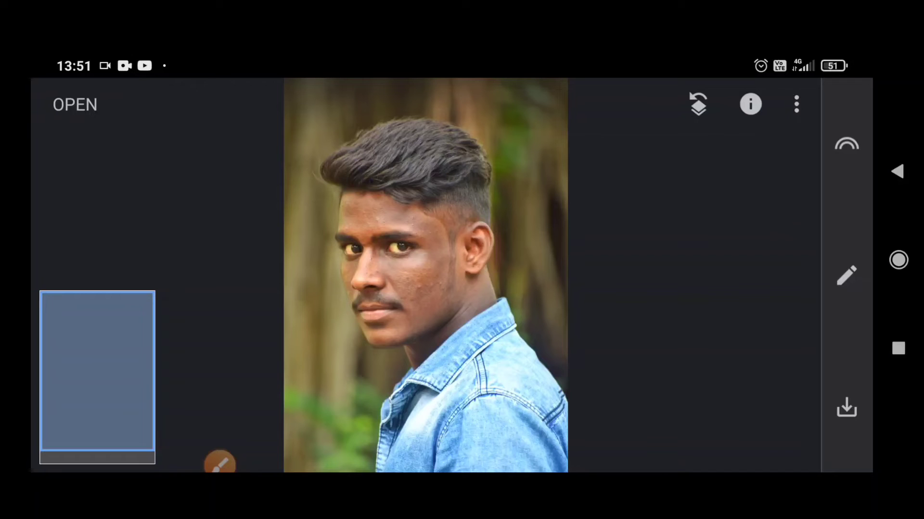
# Apply a Details adjustment with Structure lowered to -7
pyautogui.click(847, 277)
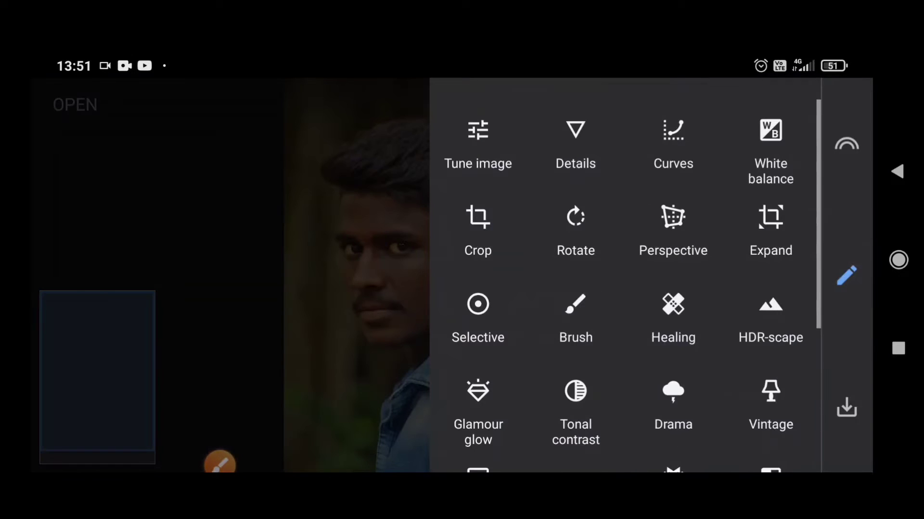
pyautogui.click(220, 463)
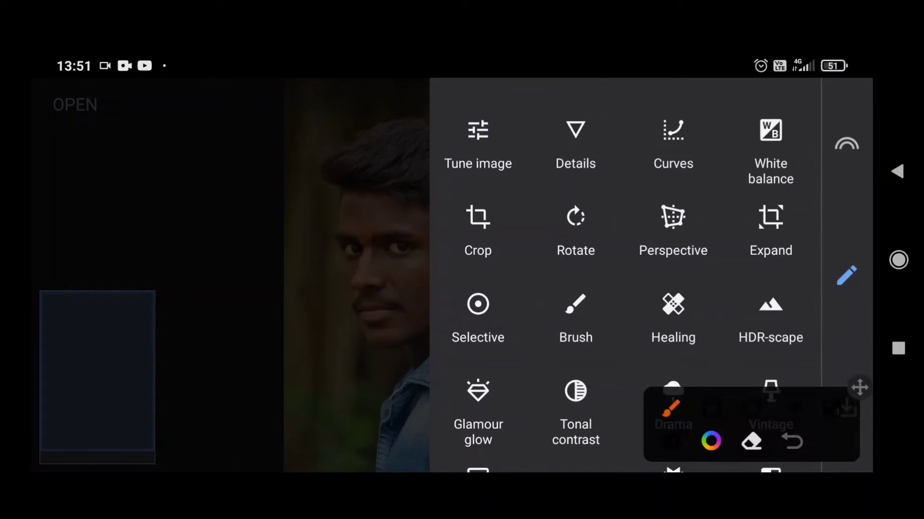
pyautogui.click(752, 408)
pyautogui.moveTo(546, 97); pyautogui.dragTo(600, 182)
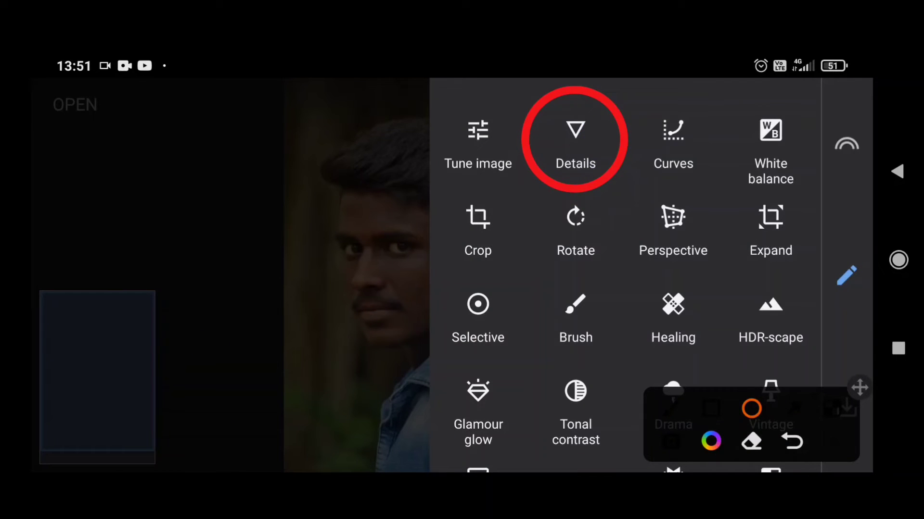
pyautogui.click(575, 139)
pyautogui.moveTo(737, 320)
pyautogui.mouseDown()
pyautogui.moveTo(712, 329)
pyautogui.moveTo(721, 301)
pyautogui.moveTo(780, 270)
pyautogui.mouseUp()
pyautogui.click(843, 447)
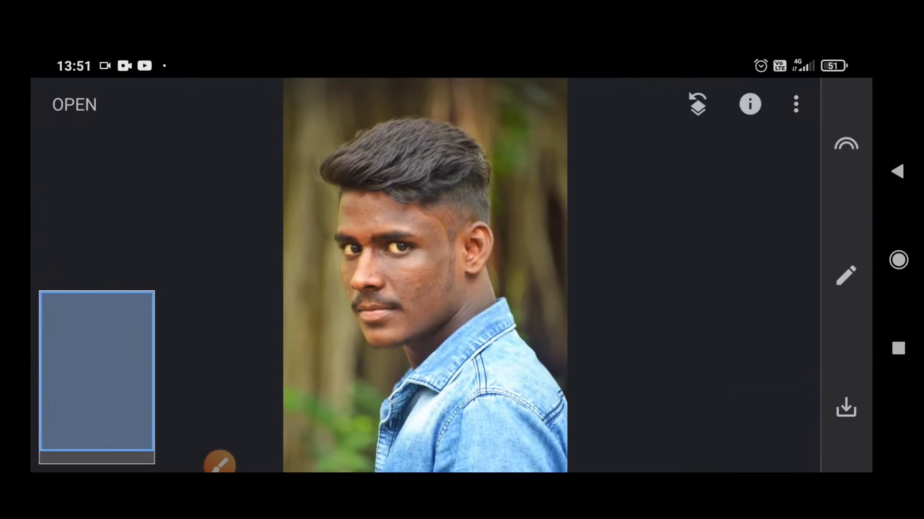
# Start the Healing tool and zoom in on the face
pyautogui.click(846, 275)
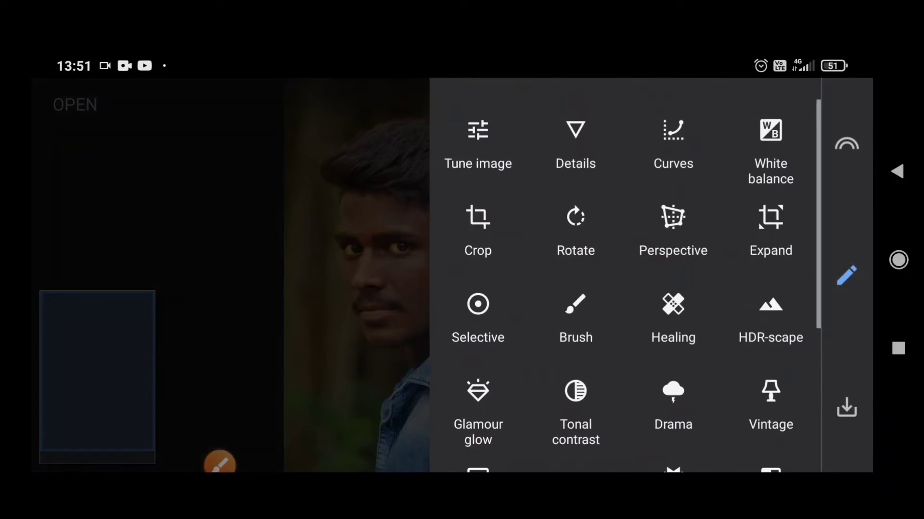
pyautogui.moveTo(783, 269); pyautogui.dragTo(789, 181)
pyautogui.moveTo(795, 256)
pyautogui.mouseDown()
pyautogui.moveTo(794, 195)
pyautogui.moveTo(769, 298)
pyautogui.mouseUp()
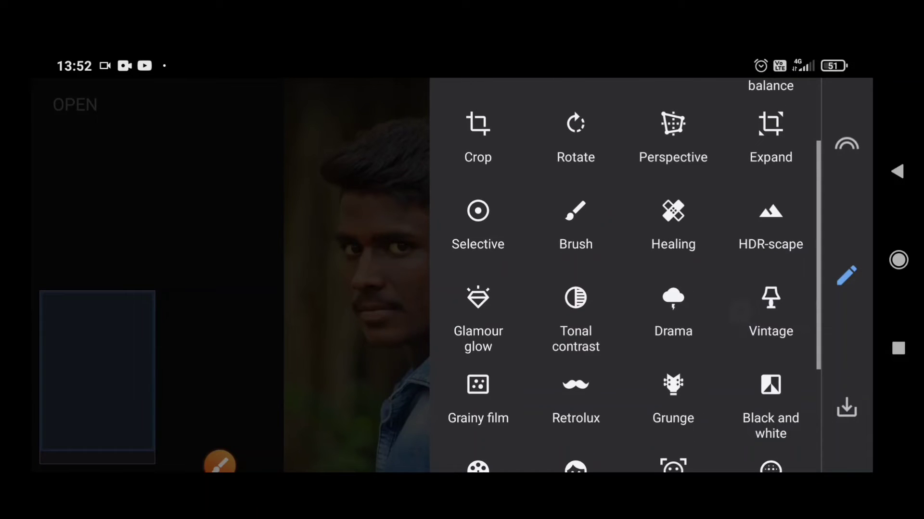
pyautogui.click(205, 456)
pyautogui.click(751, 408)
pyautogui.moveTo(667, 190); pyautogui.dragTo(689, 276)
pyautogui.click(837, 443)
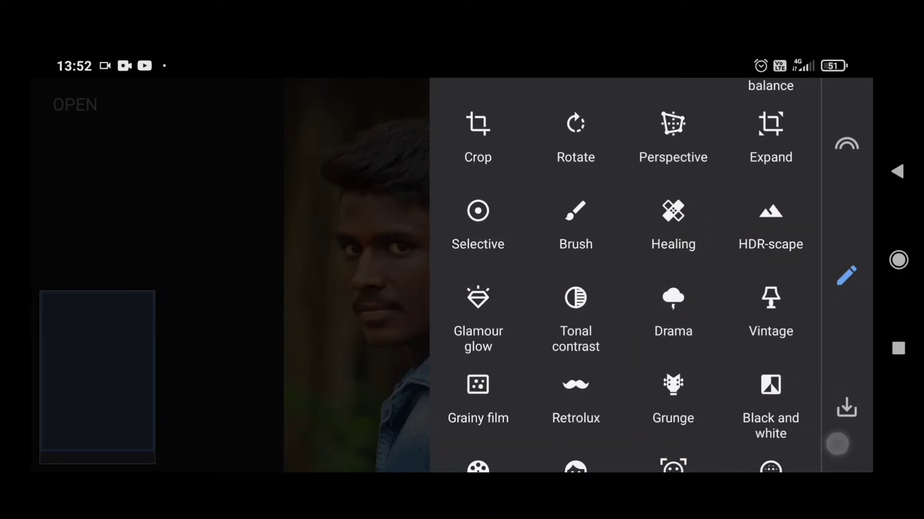
pyautogui.click(676, 216)
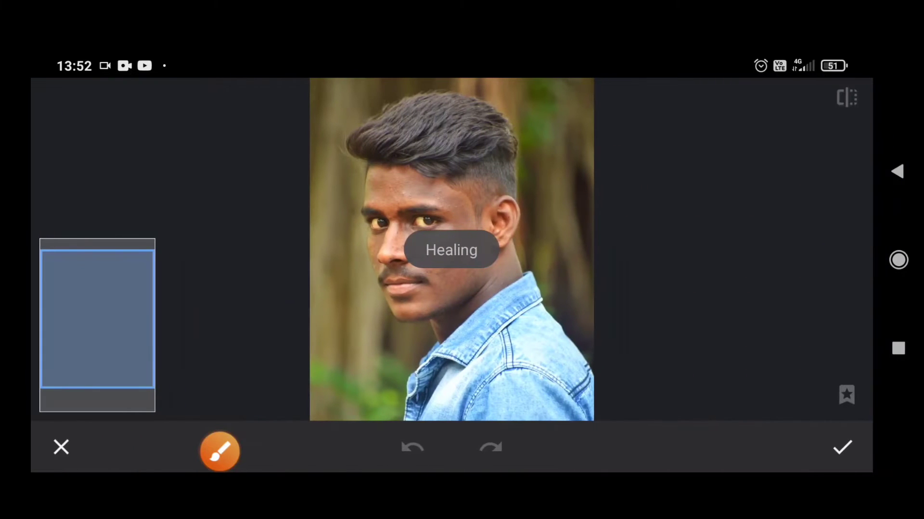
pyautogui.scroll(5, 481, 260)
pyautogui.scroll(1, 458, 262)
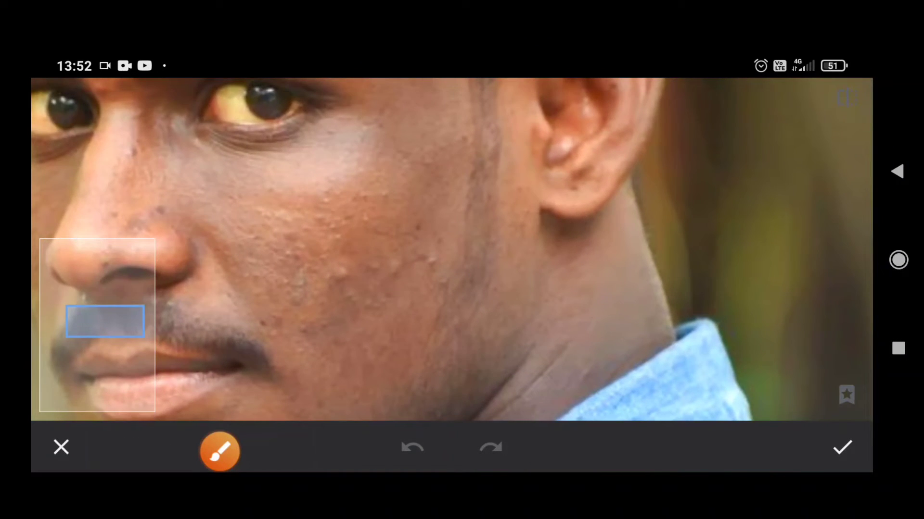
# Heal the white spots and blemishes scattered across the cheek
pyautogui.click(353, 267)
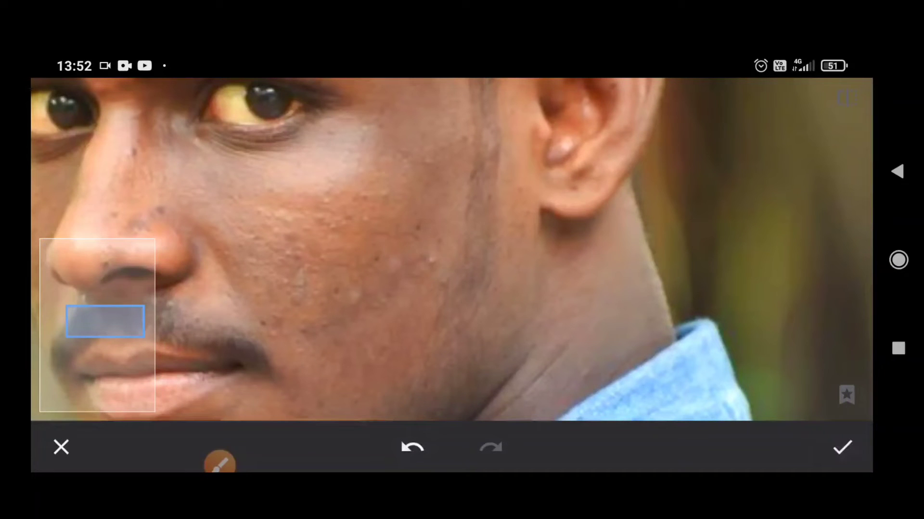
pyautogui.click(423, 250)
pyautogui.click(353, 297)
pyautogui.click(300, 297)
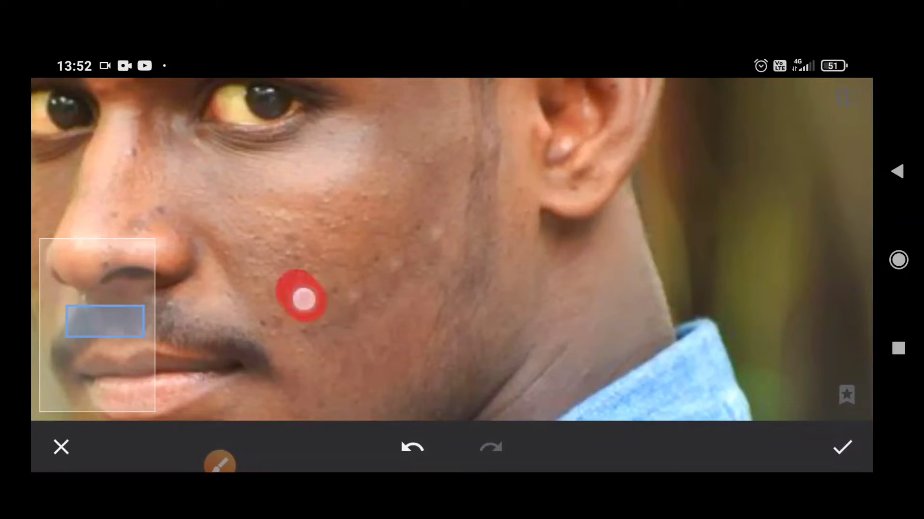
pyautogui.click(423, 243)
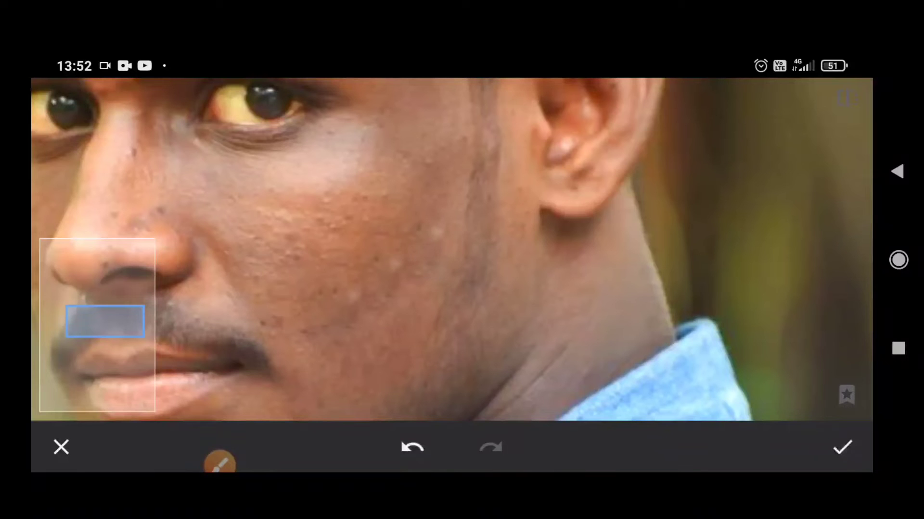
pyautogui.click(350, 197)
pyautogui.click(314, 219)
pyautogui.click(289, 249)
pyautogui.moveTo(337, 273); pyautogui.dragTo(362, 253)
pyautogui.click(320, 231)
pyautogui.click(310, 206)
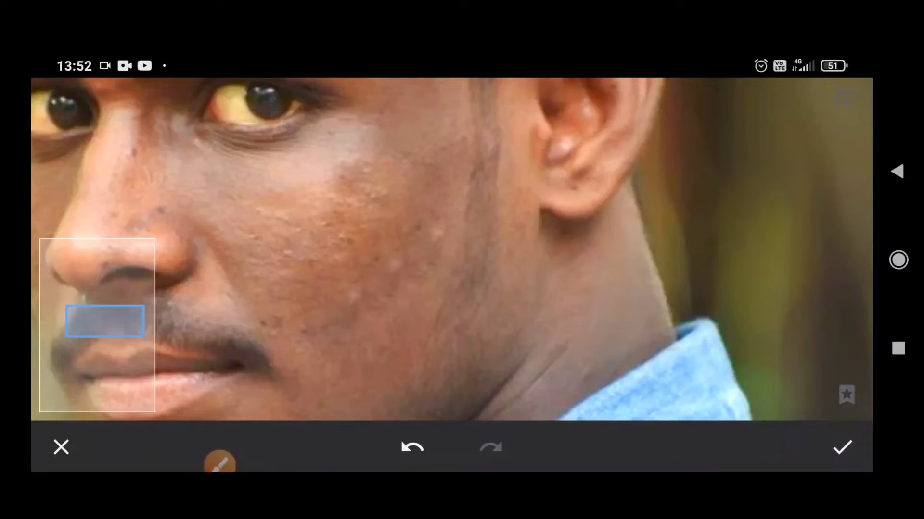
# Heal the white blemishes and spots on the forehead
pyautogui.scroll(-5, 457, 308)
pyautogui.scroll(5, 340, 286)
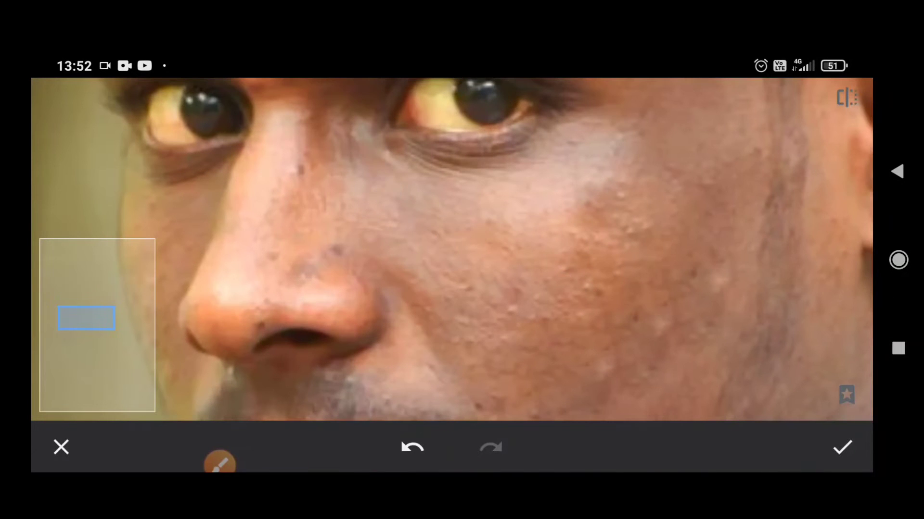
pyautogui.scroll(-3, 471, 254)
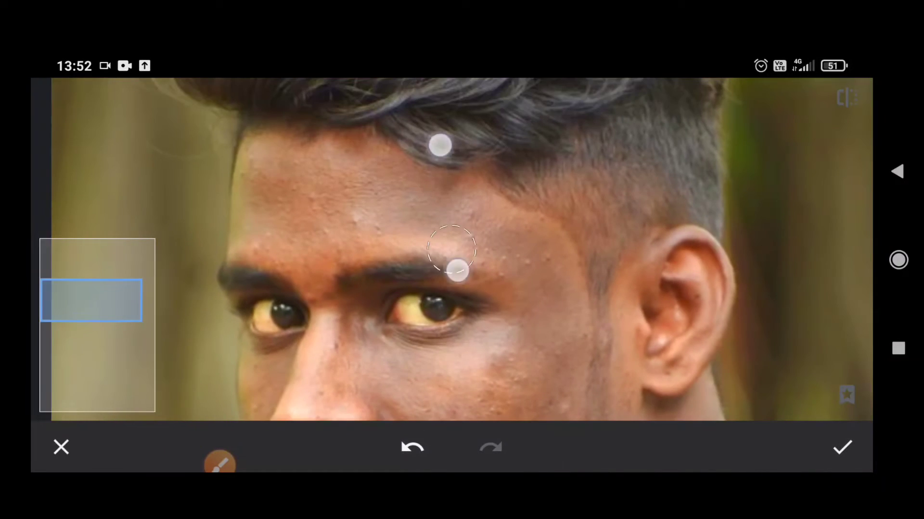
pyautogui.scroll(2, 449, 207)
pyautogui.click(331, 264)
pyautogui.click(286, 263)
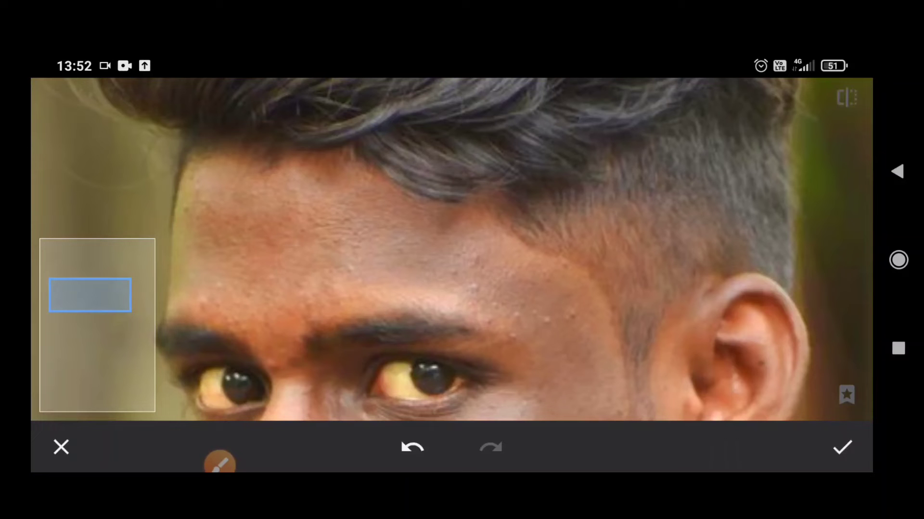
pyautogui.click(342, 258)
pyautogui.click(315, 213)
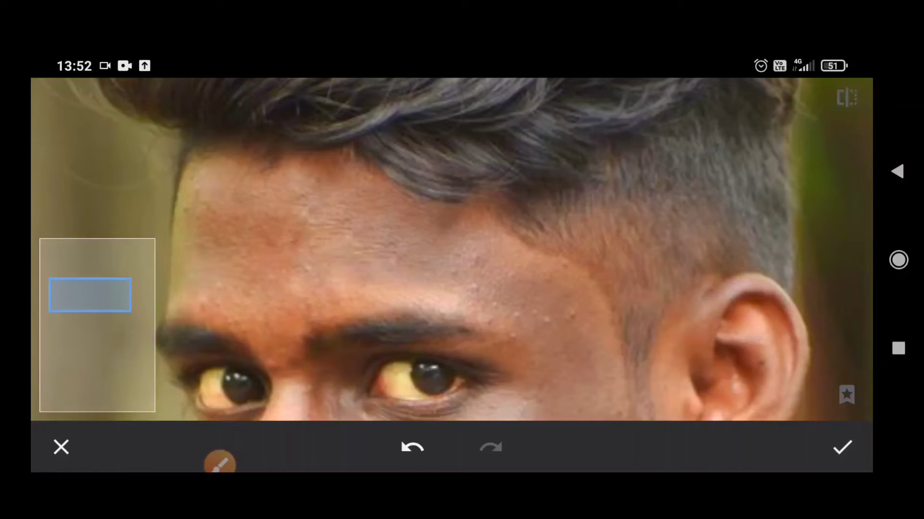
pyautogui.click(271, 222)
pyautogui.click(298, 233)
# Heal the remaining small blemishes on the lower cheek
pyautogui.scroll(-5, 558, 248)
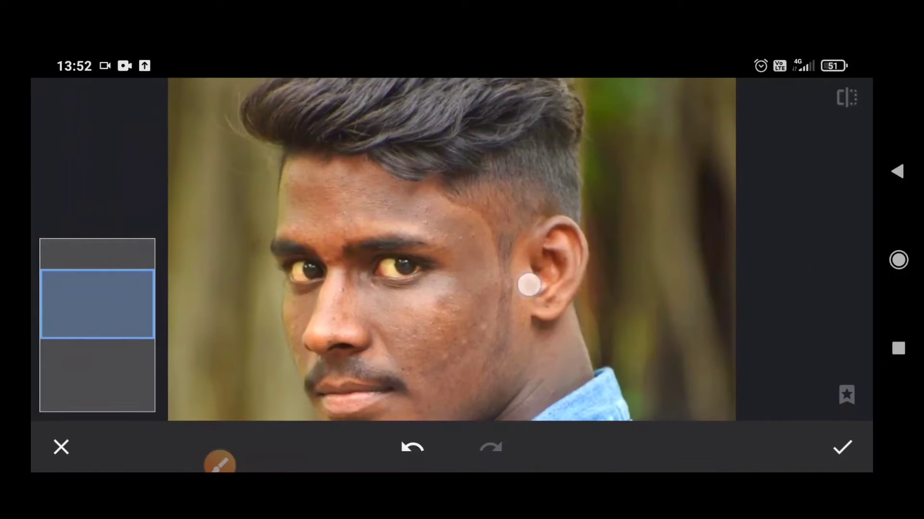
pyautogui.moveTo(529, 284); pyautogui.dragTo(528, 198)
pyautogui.scroll(5, 501, 264)
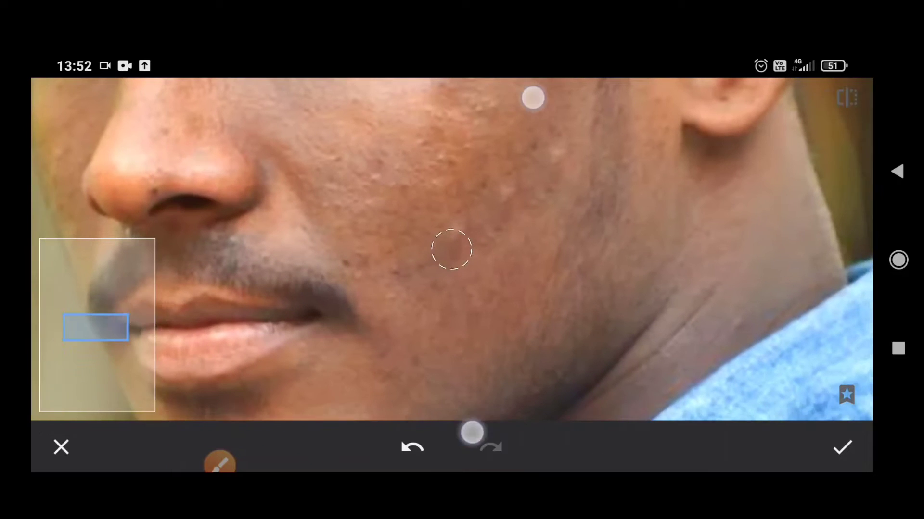
pyautogui.moveTo(385, 208); pyautogui.dragTo(418, 181)
pyautogui.click(498, 171)
pyautogui.click(480, 264)
pyautogui.click(512, 162)
pyautogui.click(502, 197)
pyautogui.click(553, 165)
pyautogui.scroll(-5, 625, 243)
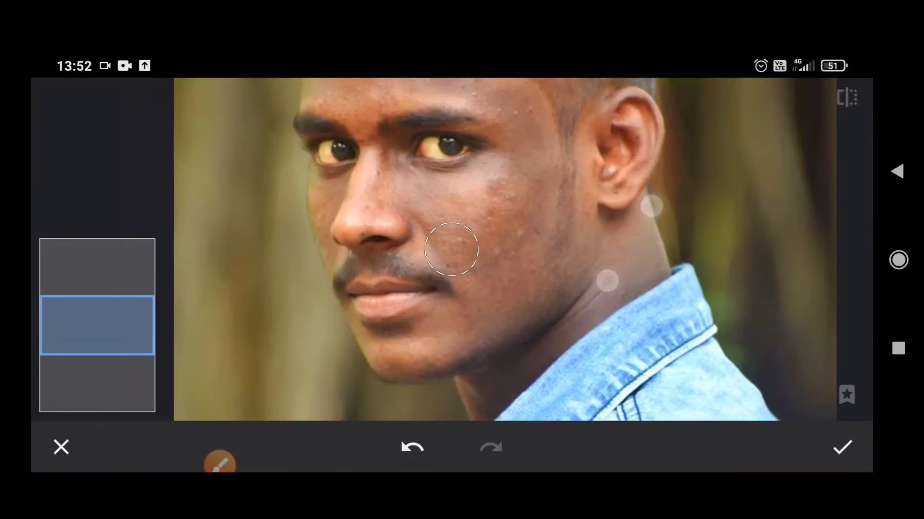
pyautogui.scroll(-5, 626, 242)
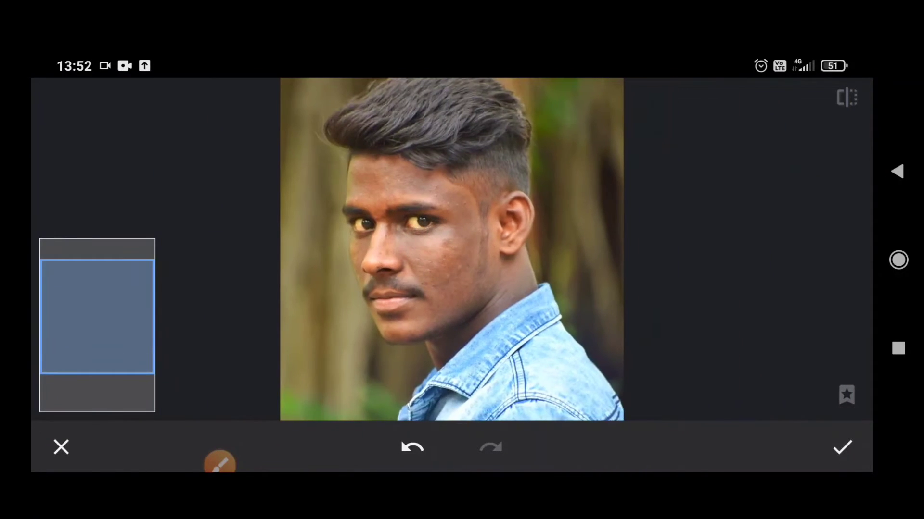
# Apply the healing and return to the full retouched photo
pyautogui.click(841, 447)
pyautogui.scroll(-3, 434, 325)
pyautogui.click(620, 375)
pyautogui.click(482, 385)
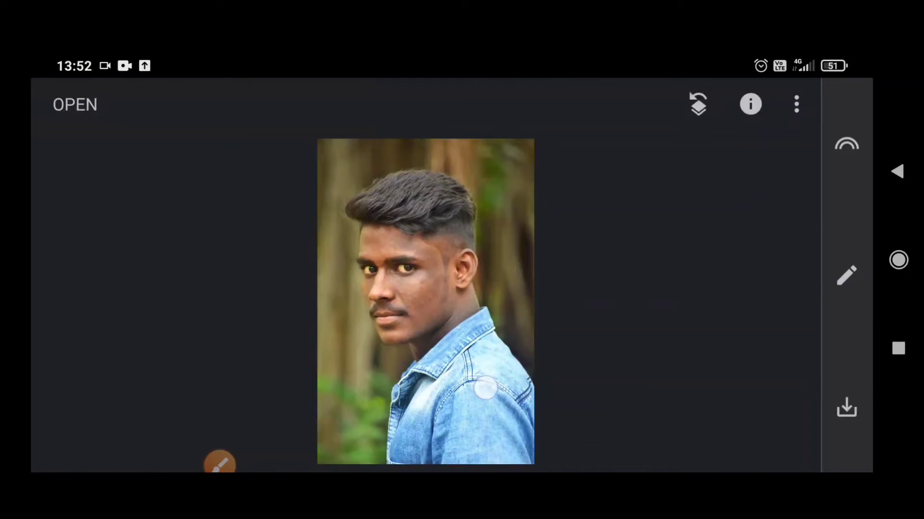
# Add a Selective point on the face raising brightness and saturation to +12, and apply it
pyautogui.click(846, 275)
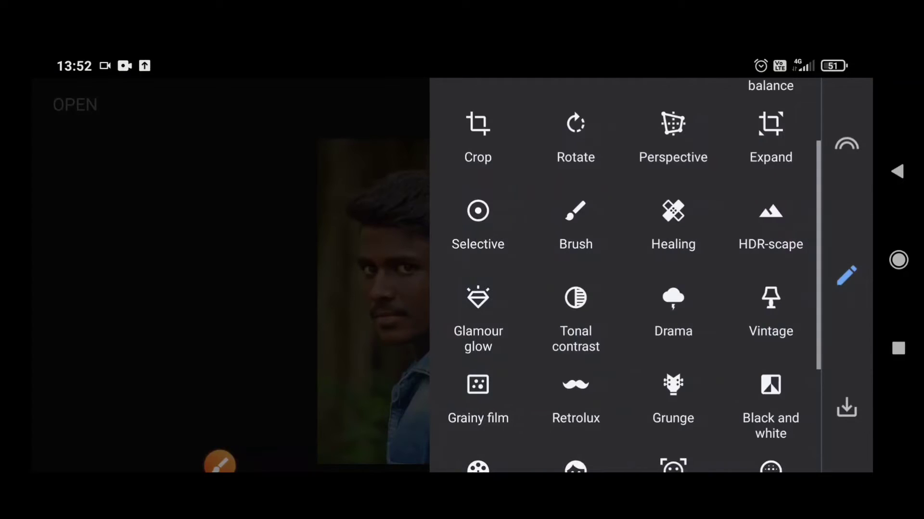
pyautogui.click(478, 212)
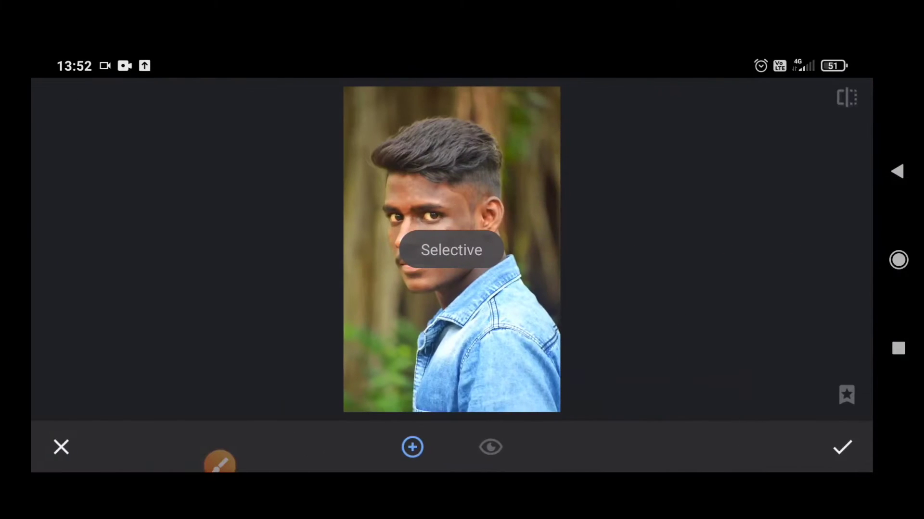
pyautogui.click(438, 228)
pyautogui.moveTo(578, 308)
pyautogui.mouseDown()
pyautogui.moveTo(643, 302)
pyautogui.moveTo(606, 301)
pyautogui.moveTo(648, 310)
pyautogui.mouseUp()
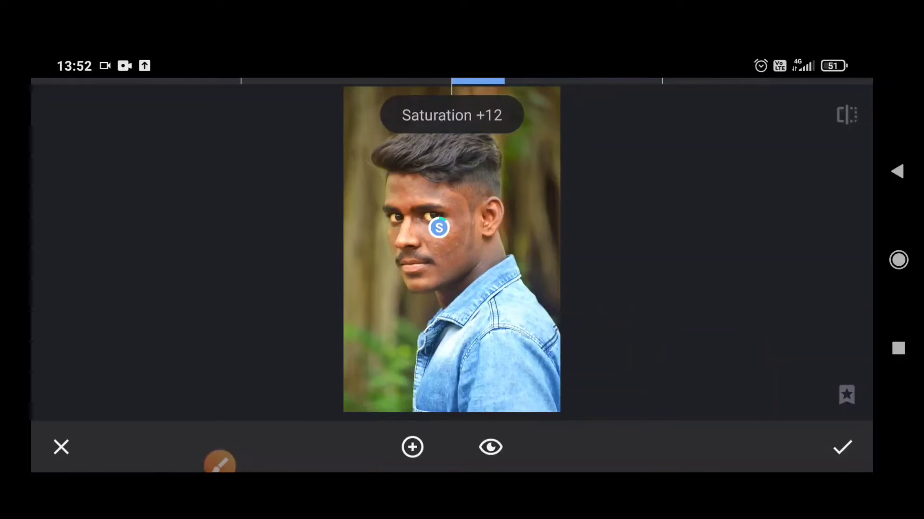
pyautogui.click(841, 449)
pyautogui.click(846, 276)
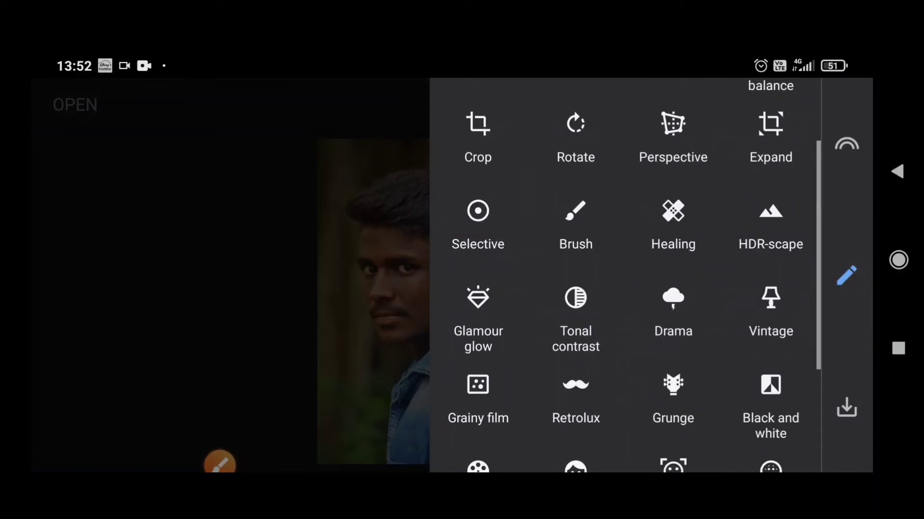
# Apply a Portrait enhancement with stronger Face Spotlight and Eye Clarity at +27
pyautogui.moveTo(661, 364)
pyautogui.mouseDown()
pyautogui.moveTo(680, 280)
pyautogui.moveTo(699, 250)
pyautogui.mouseUp()
pyautogui.click(220, 463)
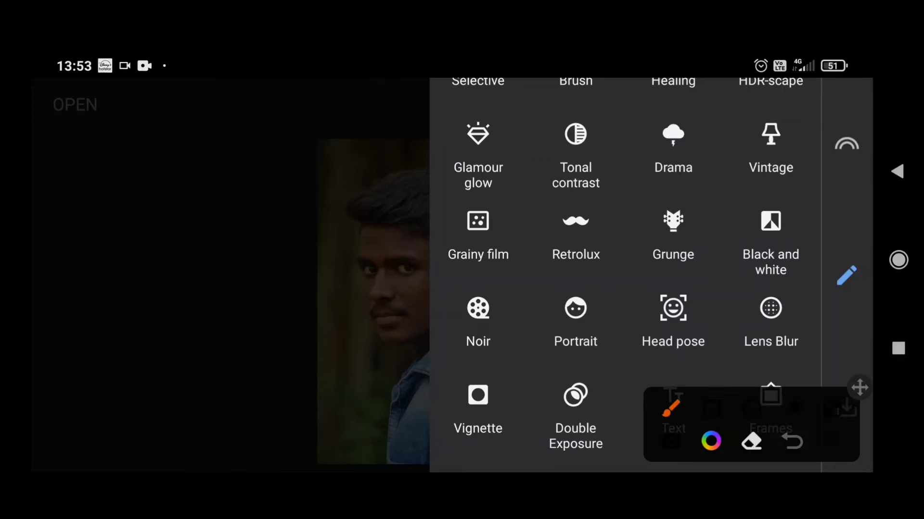
pyautogui.moveTo(577, 265); pyautogui.dragTo(598, 369)
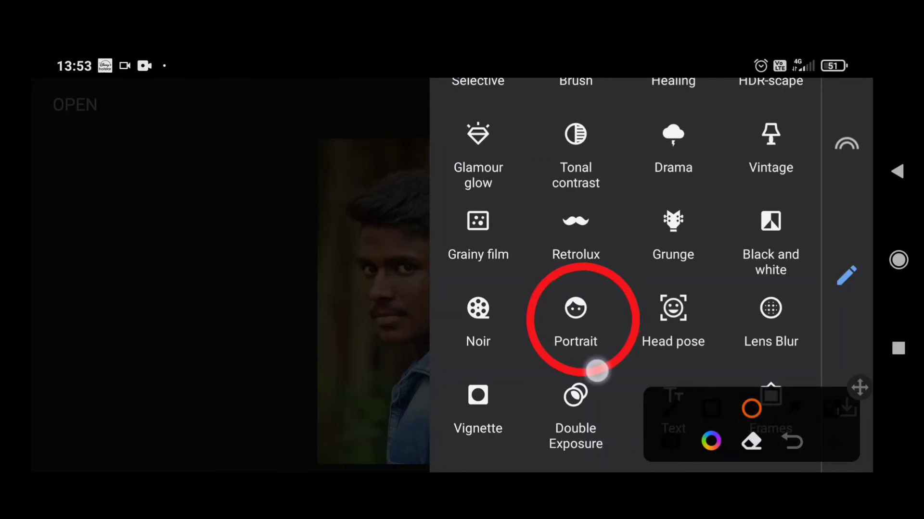
pyautogui.click(575, 318)
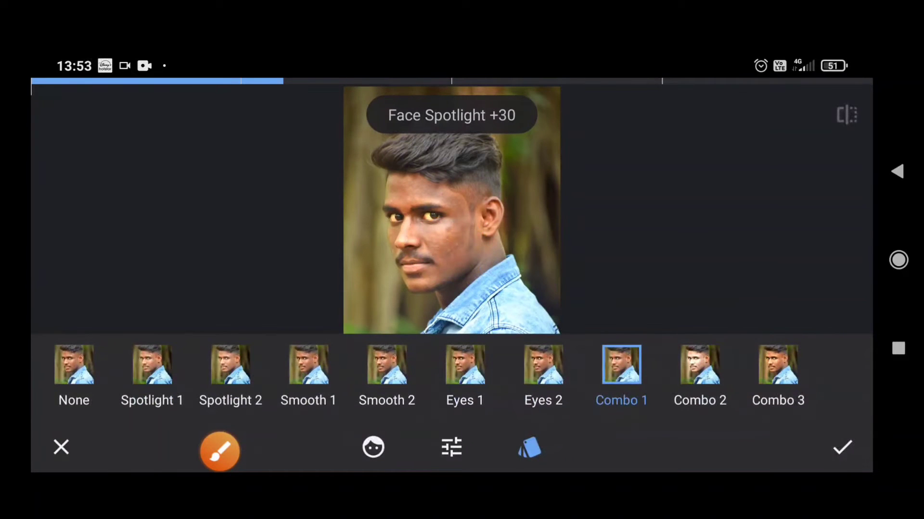
pyautogui.moveTo(725, 284); pyautogui.dragTo(754, 270)
pyautogui.moveTo(715, 321)
pyautogui.mouseDown()
pyautogui.moveTo(722, 274)
pyautogui.moveTo(779, 245)
pyautogui.mouseUp()
pyautogui.moveTo(721, 317)
pyautogui.mouseDown()
pyautogui.moveTo(737, 274)
pyautogui.moveTo(777, 259)
pyautogui.mouseUp()
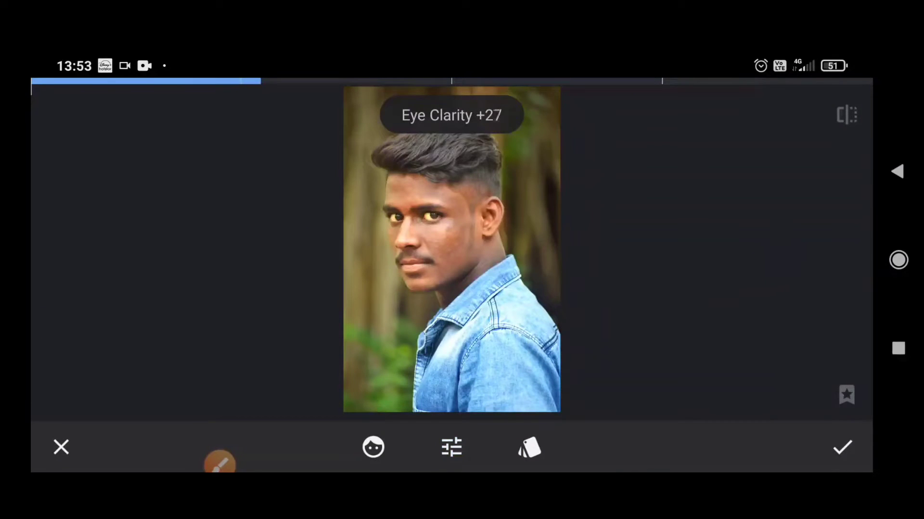
pyautogui.click(841, 447)
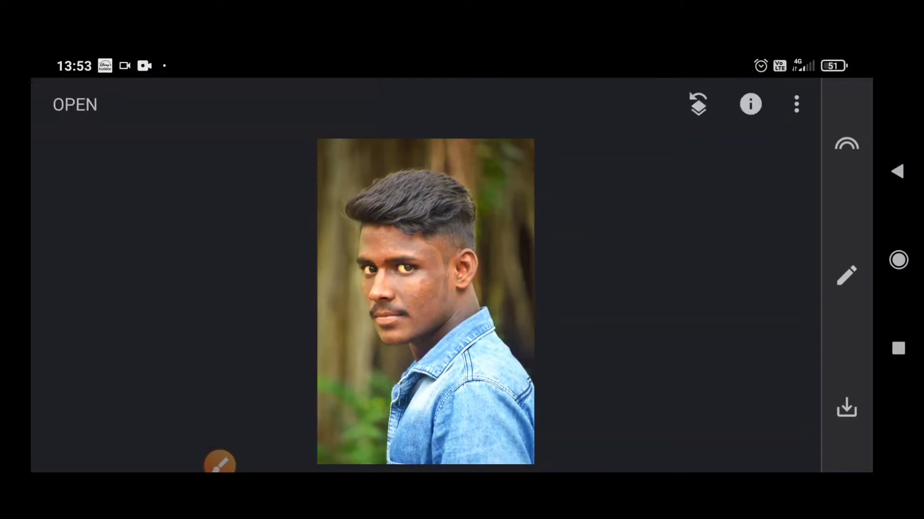
# Export a copy of the edited photo and choose to view it in another app
pyautogui.click(847, 408)
pyautogui.click(783, 345)
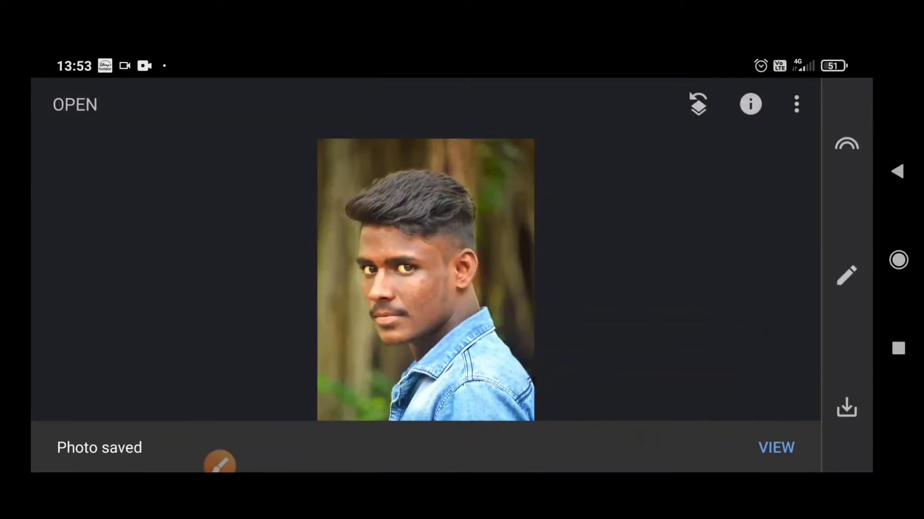
pyautogui.click(781, 440)
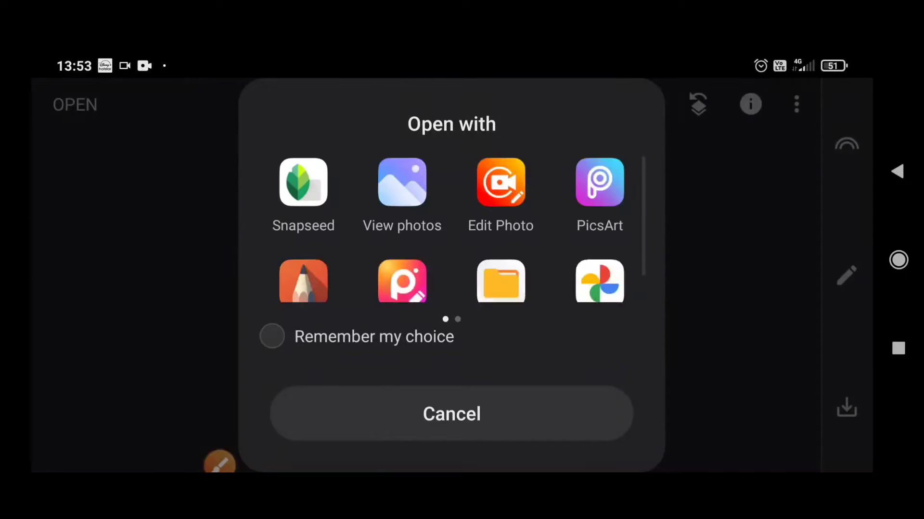
# Choose Autodesk SketchBook from the Open with list to load the portrait
pyautogui.moveTo(544, 172); pyautogui.dragTo(547, 162)
pyautogui.click(310, 223)
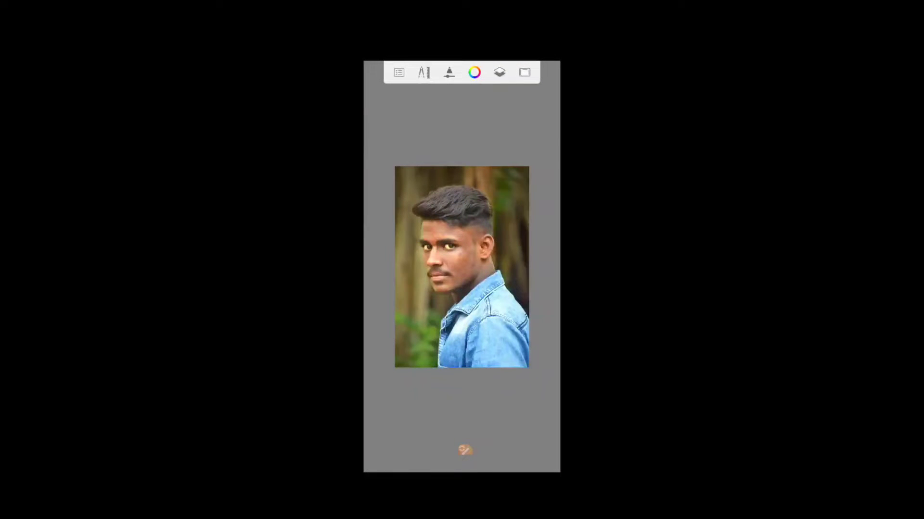
# Select the Soft Eraser Tapered brush from the Designer set in the Brush Library
pyautogui.click(449, 73)
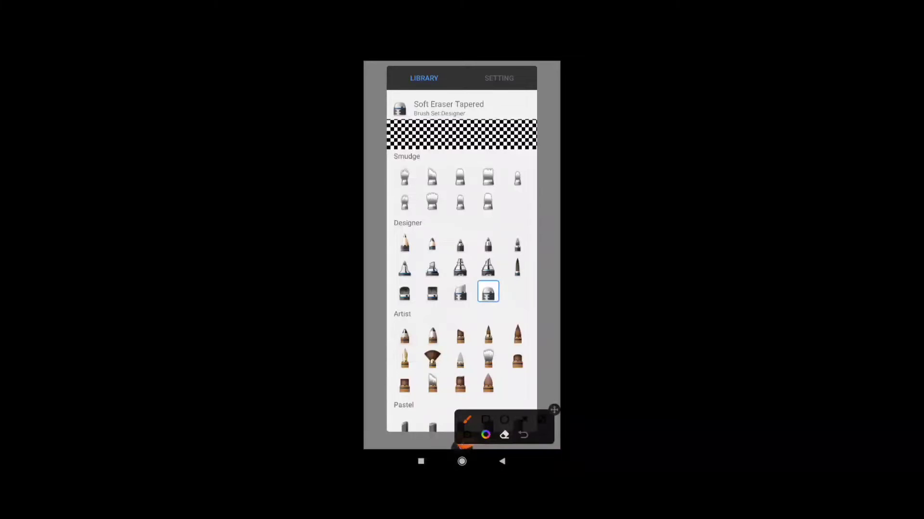
pyautogui.scroll(1, 461, 289)
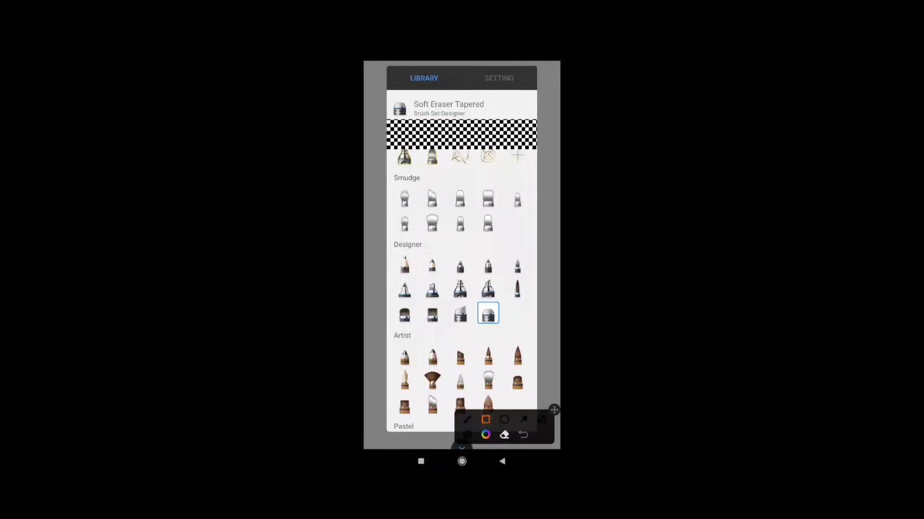
pyautogui.moveTo(437, 258); pyautogui.dragTo(445, 259)
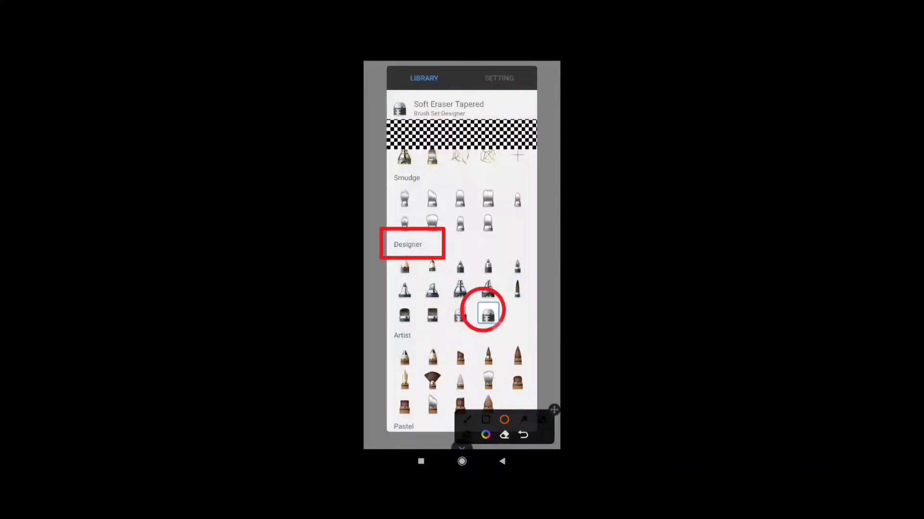
pyautogui.click(540, 435)
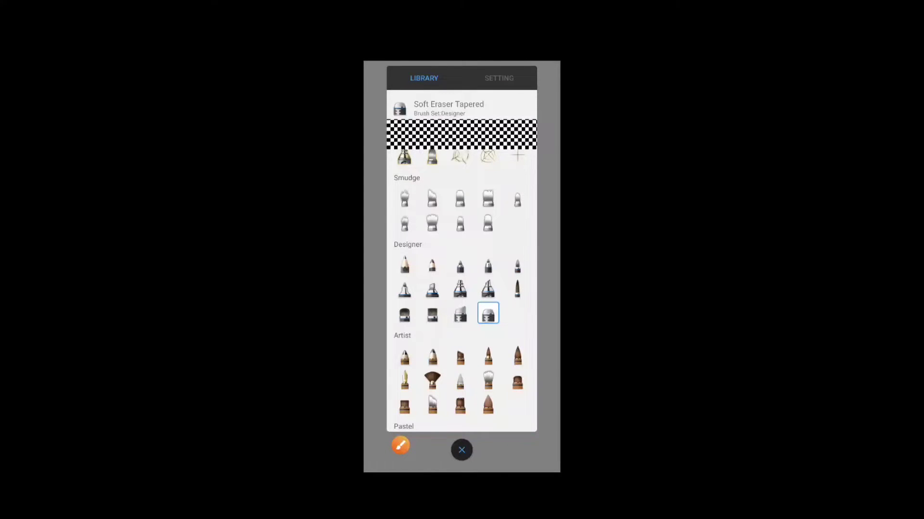
pyautogui.click(400, 445)
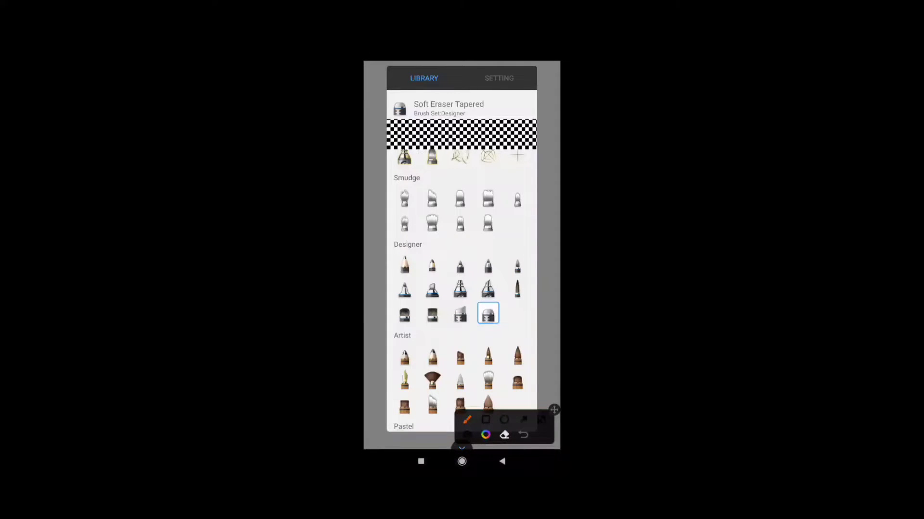
# Set the Smudge brush to size 18.1, flow 3% and strength 6%
pyautogui.moveTo(495, 71); pyautogui.dragTo(531, 96)
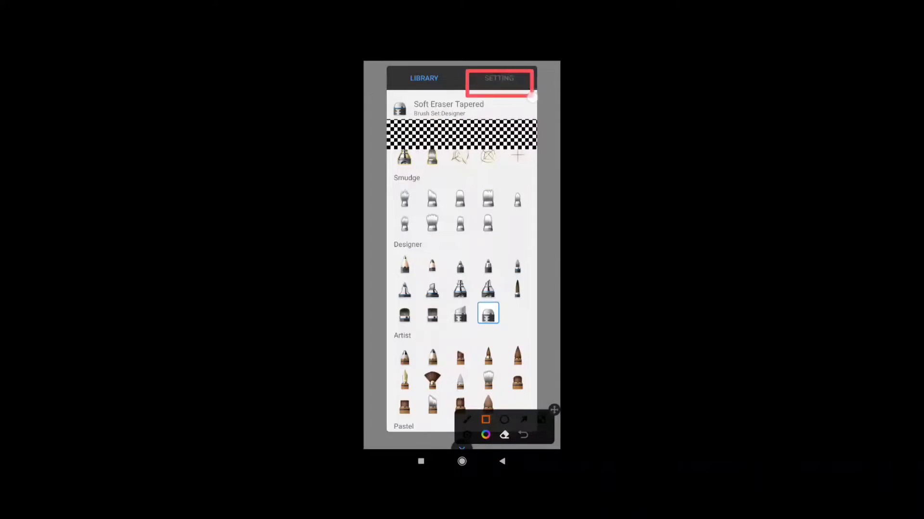
pyautogui.click(461, 448)
pyautogui.click(499, 78)
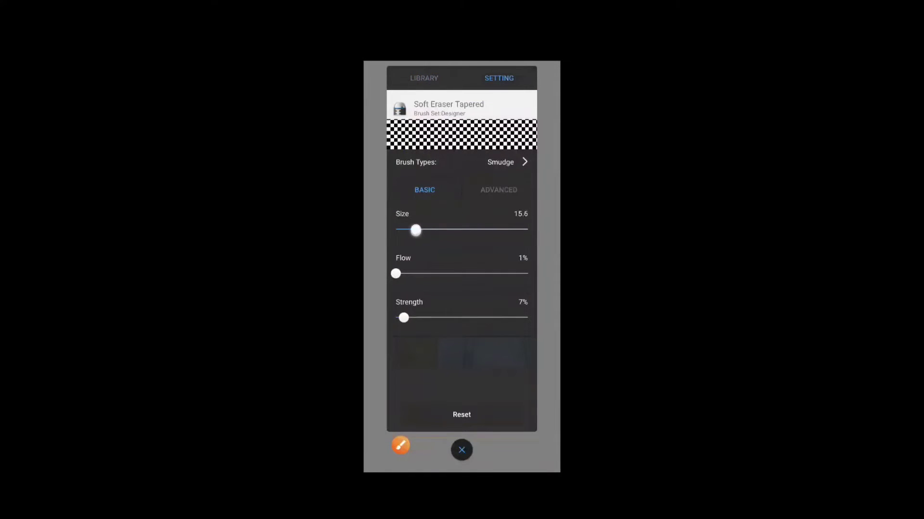
pyautogui.moveTo(395, 273); pyautogui.dragTo(401, 275)
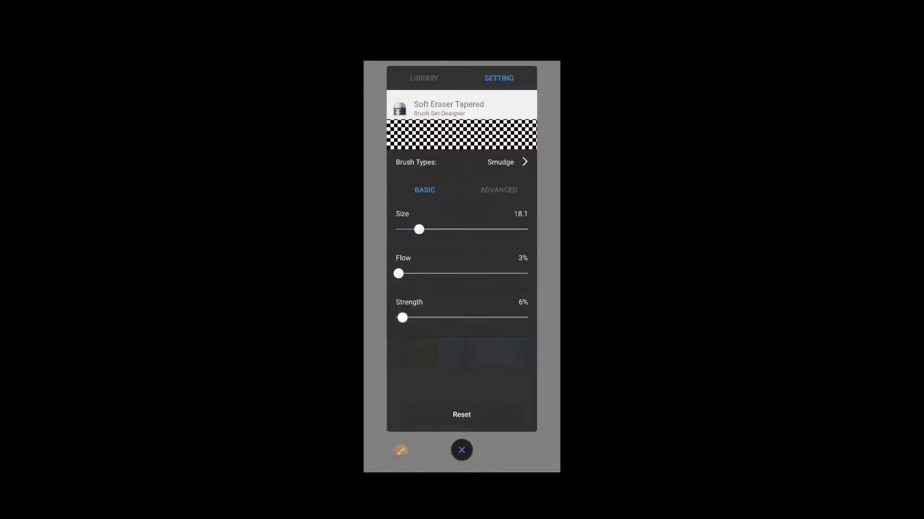
# Outline the Size, Flow and Strength values with red annotation rectangles, then close the brush settings
pyautogui.click(401, 450)
pyautogui.click(487, 417)
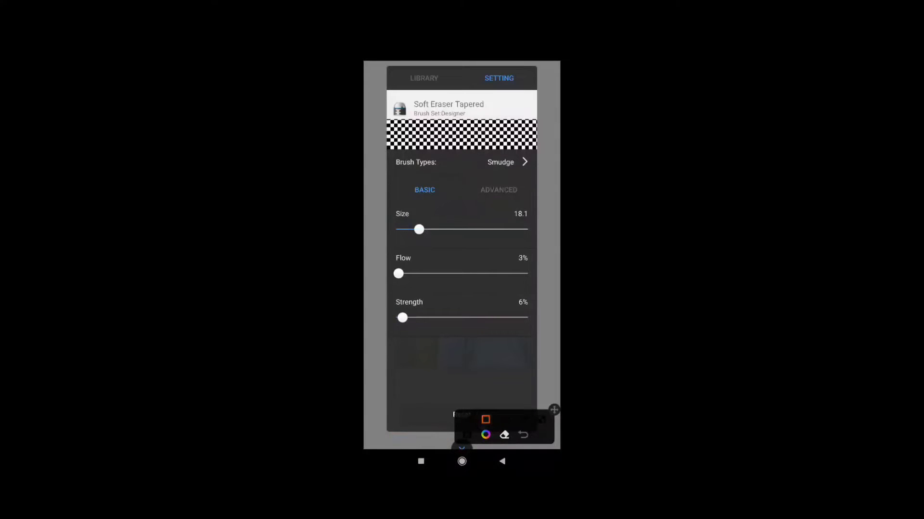
pyautogui.moveTo(524, 174); pyautogui.dragTo(538, 329)
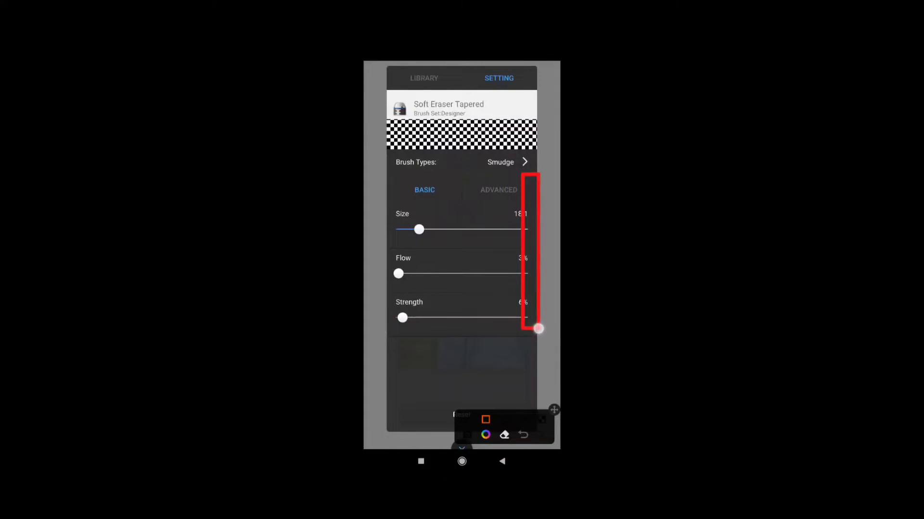
pyautogui.click(461, 448)
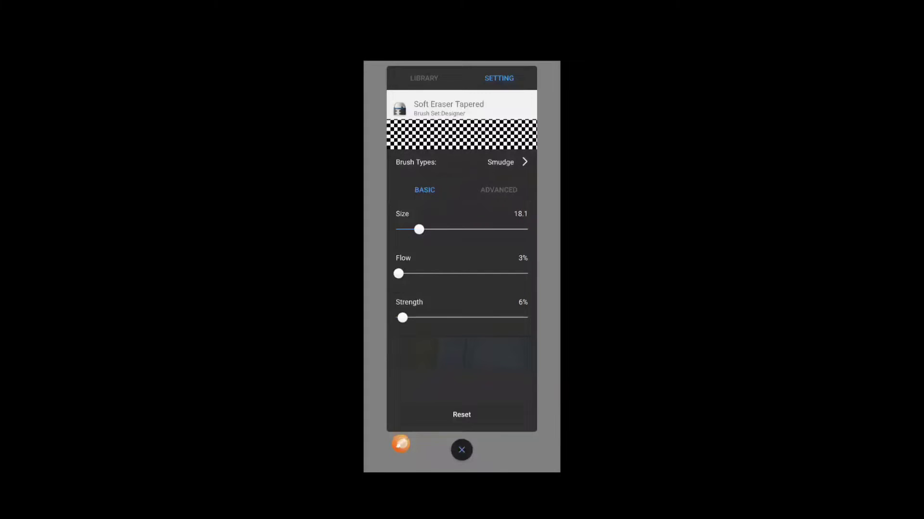
pyautogui.click(401, 443)
pyautogui.click(485, 419)
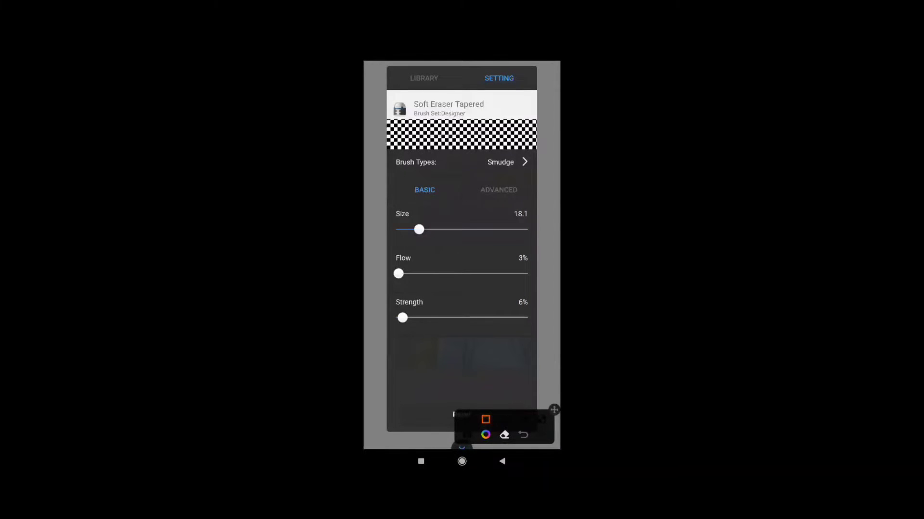
pyautogui.moveTo(507, 187); pyautogui.dragTo(539, 330)
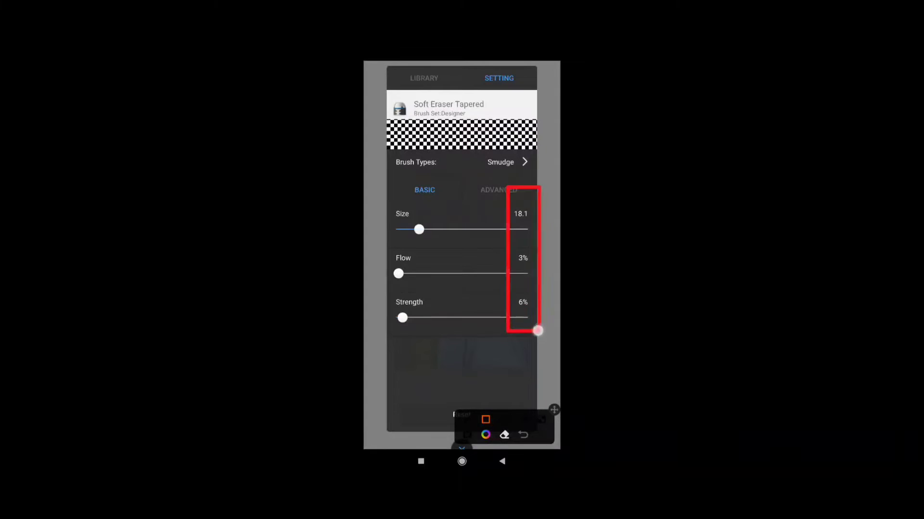
pyautogui.click(462, 448)
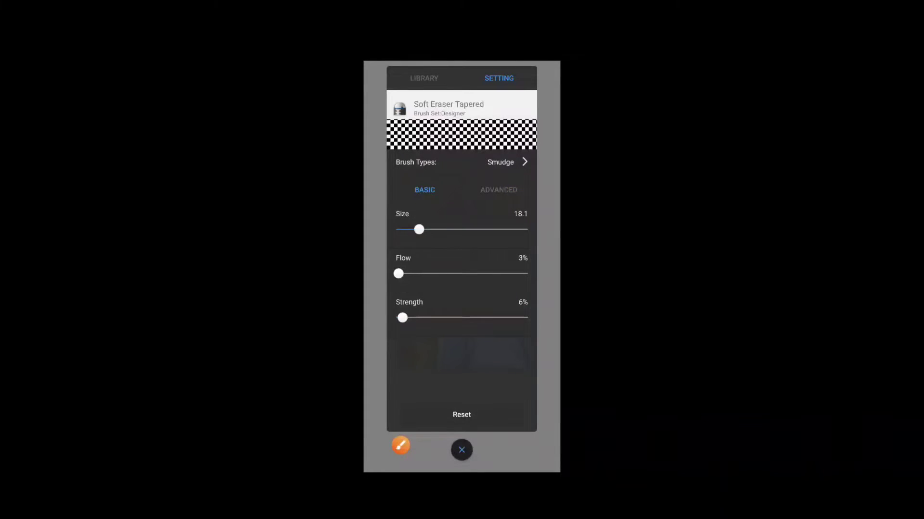
pyautogui.click(462, 450)
# Zoom and rotate onto the forehead, smudging its skin smooth
pyautogui.scroll(5, 462, 264)
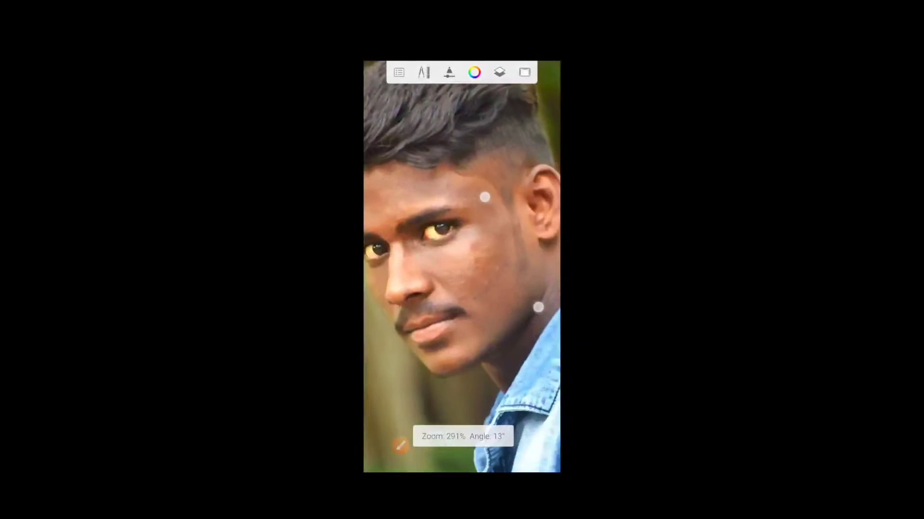
pyautogui.scroll(3, 461, 265)
pyautogui.scroll(3, 461, 264)
pyautogui.scroll(3, 462, 264)
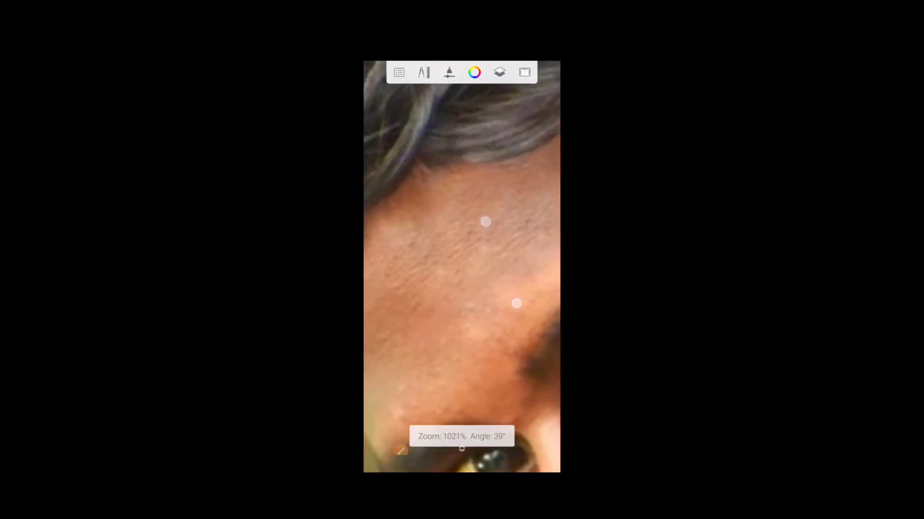
pyautogui.scroll(-3, 466, 232)
pyautogui.scroll(-2, 466, 232)
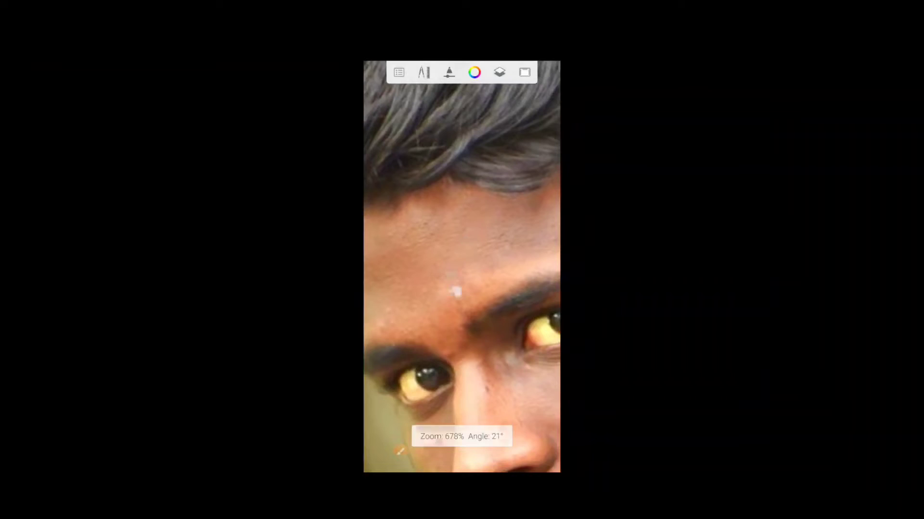
pyautogui.scroll(3, 462, 264)
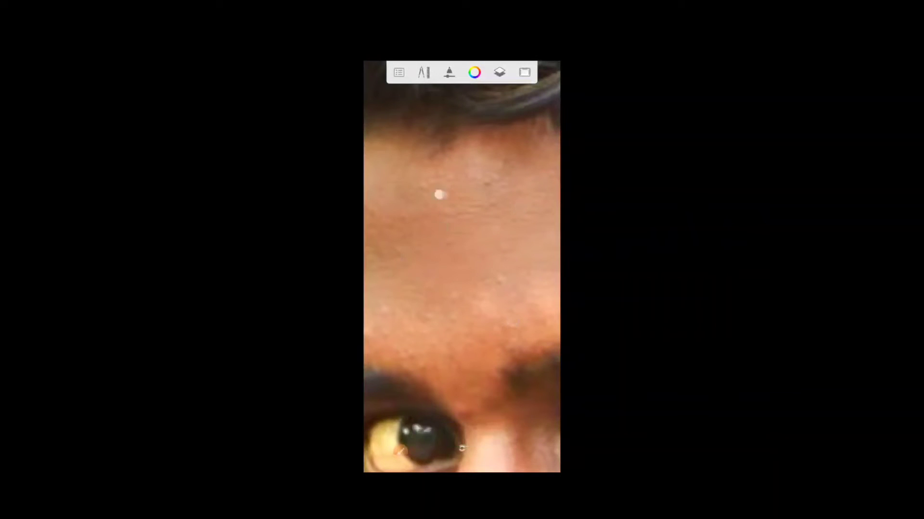
pyautogui.scroll(2, 514, 273)
pyautogui.moveTo(515, 252); pyautogui.dragTo(483, 208)
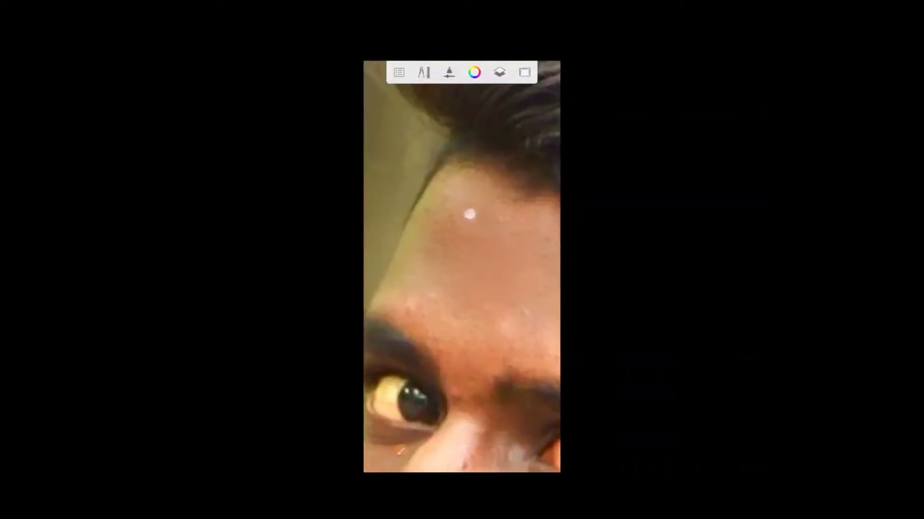
pyautogui.scroll(3, 476, 243)
pyautogui.moveTo(476, 285); pyautogui.dragTo(439, 200)
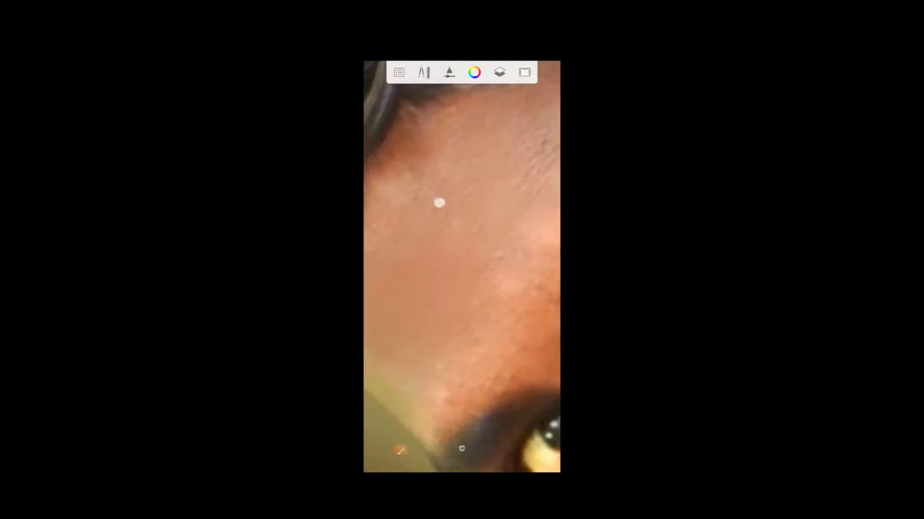
# Smudge the skin around the eyebrow, eye and nose smoother
pyautogui.scroll(2, 460, 305)
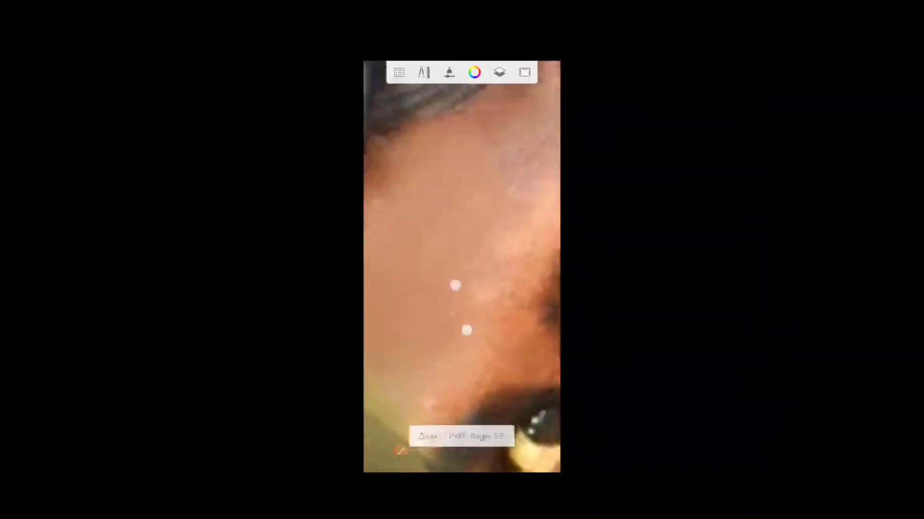
pyautogui.moveTo(466, 326); pyautogui.dragTo(476, 167)
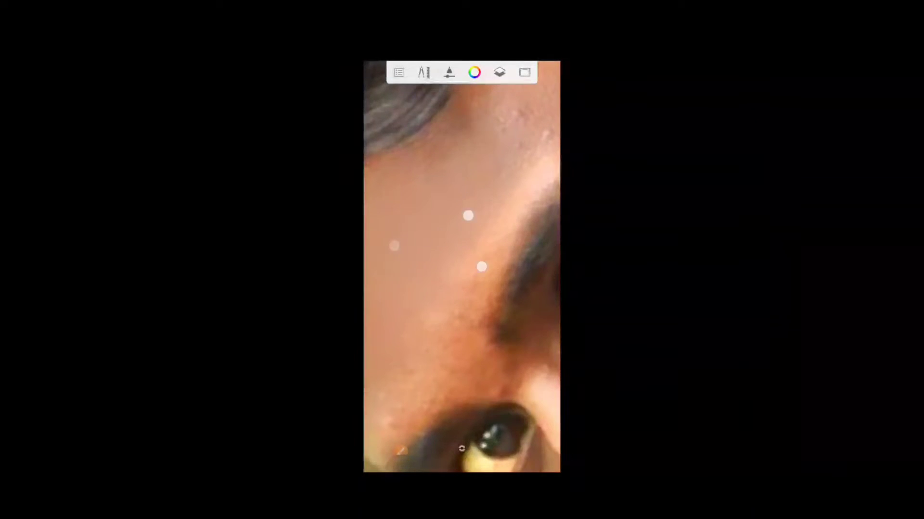
pyautogui.scroll(1, 470, 212)
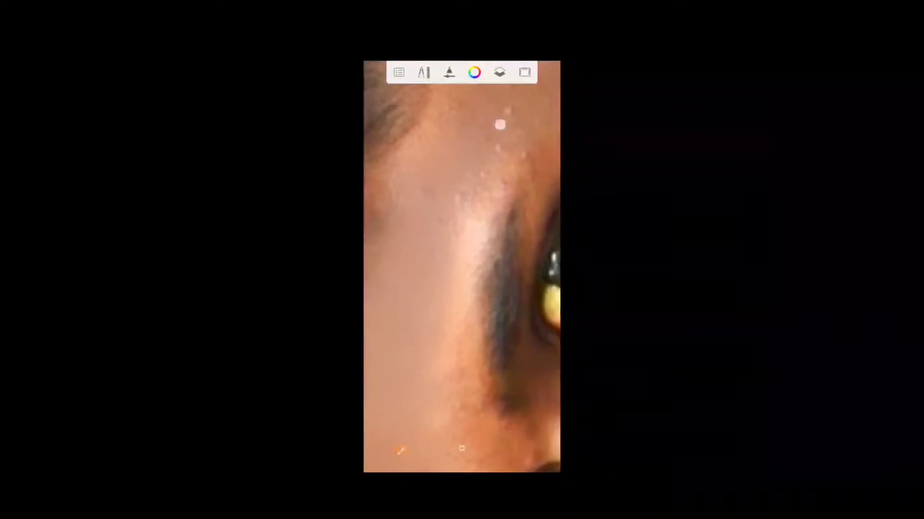
pyautogui.scroll(2, 390, 234)
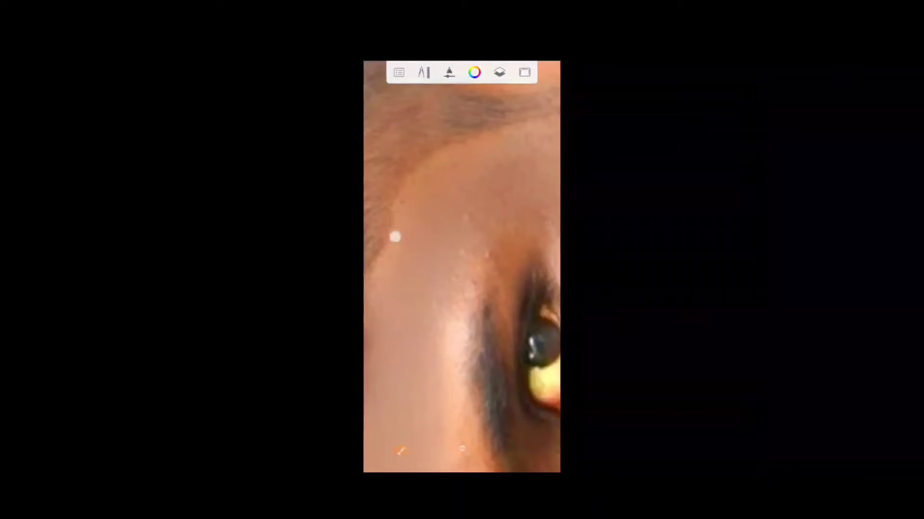
pyautogui.scroll(-2, 425, 278)
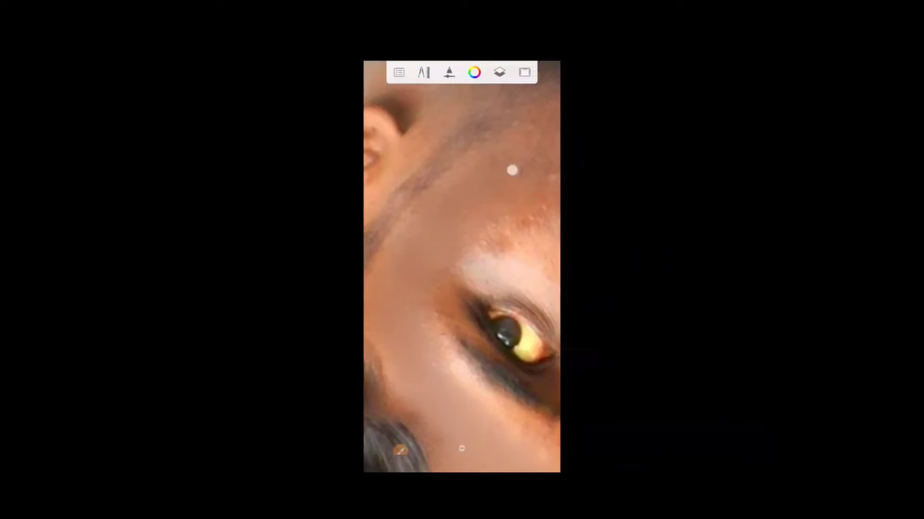
pyautogui.moveTo(514, 136); pyautogui.dragTo(439, 282)
pyautogui.moveTo(431, 243)
pyautogui.mouseDown()
pyautogui.moveTo(492, 226)
pyautogui.moveTo(443, 220)
pyautogui.moveTo(421, 237)
pyautogui.moveTo(509, 306)
pyautogui.mouseUp()
pyautogui.moveTo(439, 293)
pyautogui.mouseDown()
pyautogui.moveTo(449, 272)
pyautogui.moveTo(478, 260)
pyautogui.moveTo(422, 313)
pyautogui.moveTo(395, 266)
pyautogui.moveTo(486, 258)
pyautogui.moveTo(443, 327)
pyautogui.moveTo(475, 220)
pyautogui.moveTo(423, 324)
pyautogui.moveTo(507, 232)
pyautogui.moveTo(453, 274)
pyautogui.moveTo(477, 183)
pyautogui.moveTo(430, 320)
pyautogui.moveTo(412, 237)
pyautogui.moveTo(454, 279)
pyautogui.moveTo(472, 156)
pyautogui.moveTo(513, 239)
pyautogui.moveTo(472, 258)
pyautogui.moveTo(471, 212)
pyautogui.moveTo(456, 243)
pyautogui.mouseUp()
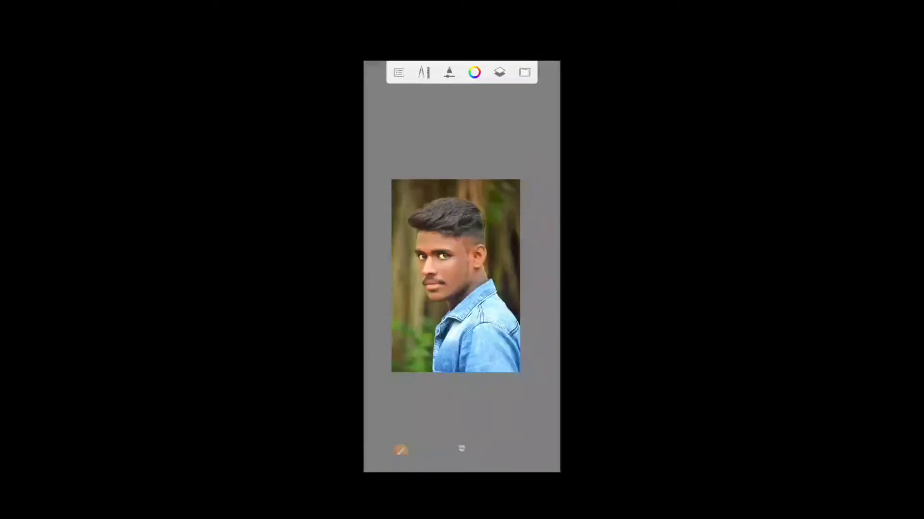
# Add a new blank layer above the retouched portrait and open its layer options
pyautogui.moveTo(401, 450); pyautogui.dragTo(402, 435)
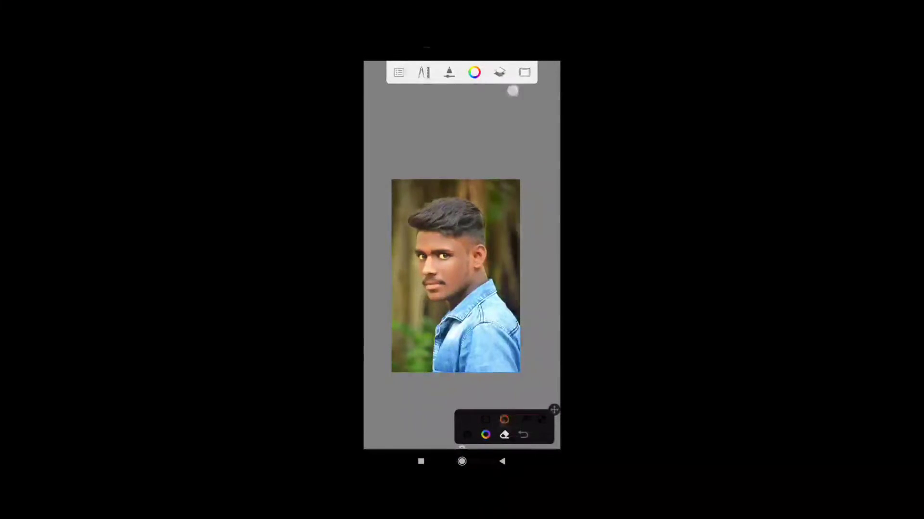
pyautogui.click(499, 72)
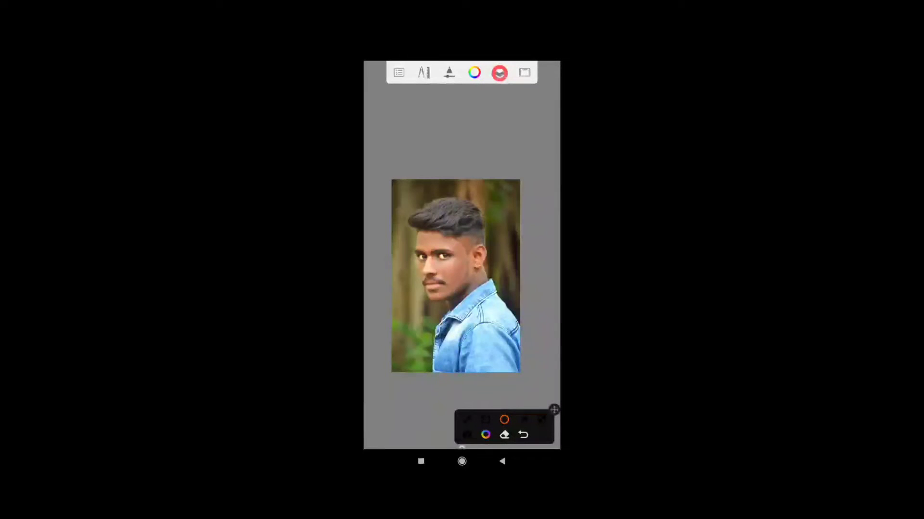
pyautogui.click(524, 435)
pyautogui.moveTo(484, 58); pyautogui.dragTo(509, 88)
pyautogui.click(496, 75)
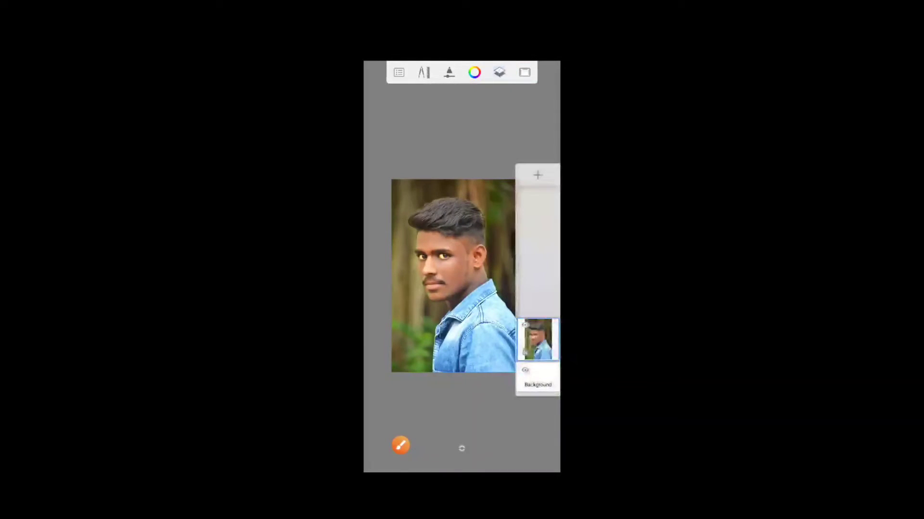
pyautogui.click(538, 176)
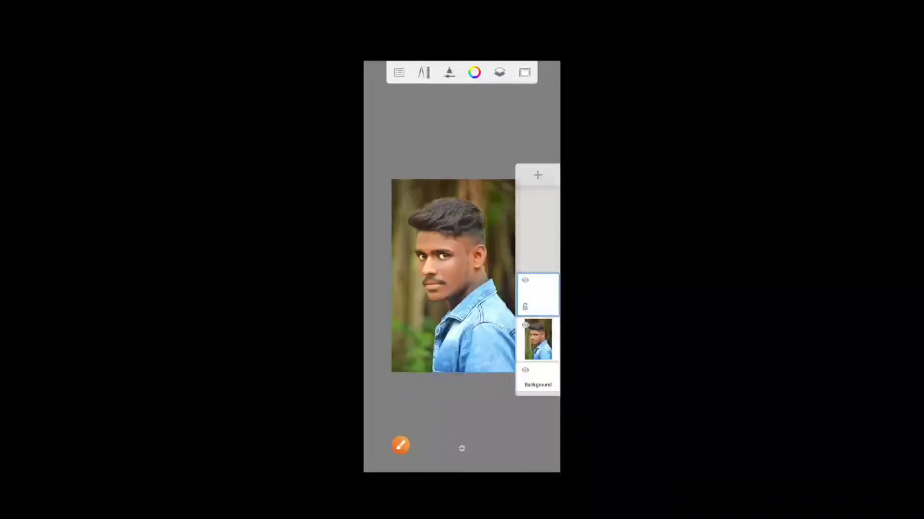
pyautogui.click(538, 294)
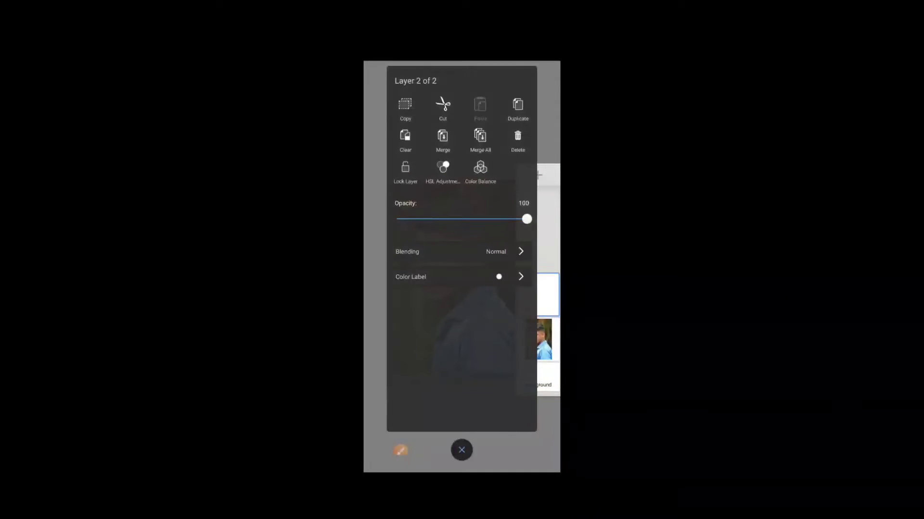
# Outline the layer's Blending setting in red and open the blend mode list
pyautogui.click(403, 447)
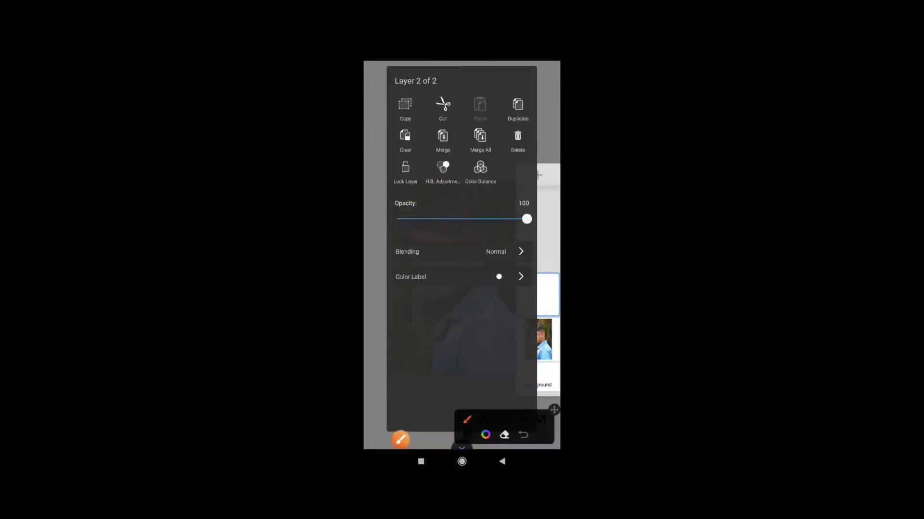
pyautogui.click(485, 419)
pyautogui.moveTo(386, 235)
pyautogui.mouseDown()
pyautogui.moveTo(494, 263)
pyautogui.moveTo(548, 264)
pyautogui.mouseUp()
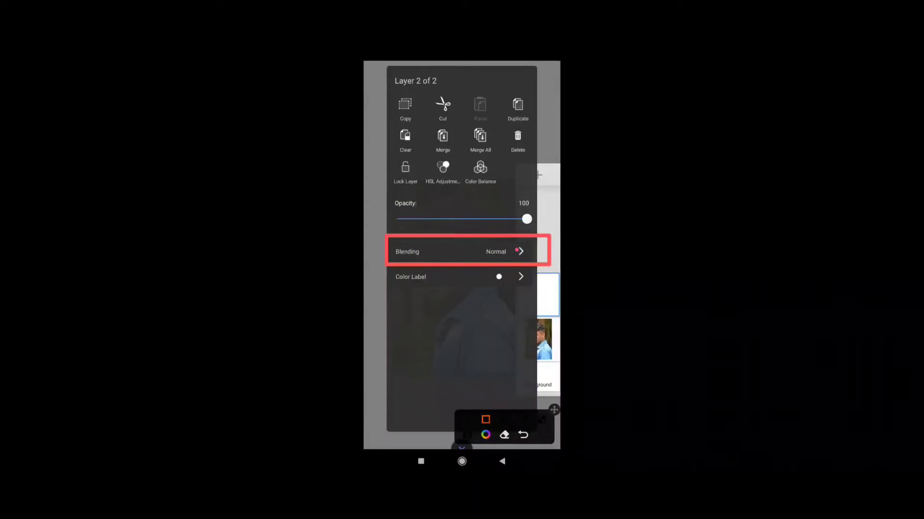
pyautogui.click(516, 251)
pyautogui.scroll(-2, 487, 301)
pyautogui.scroll(-1, 488, 302)
# Set the new top layer to Soft Light blending and close the layer panel
pyautogui.click(400, 445)
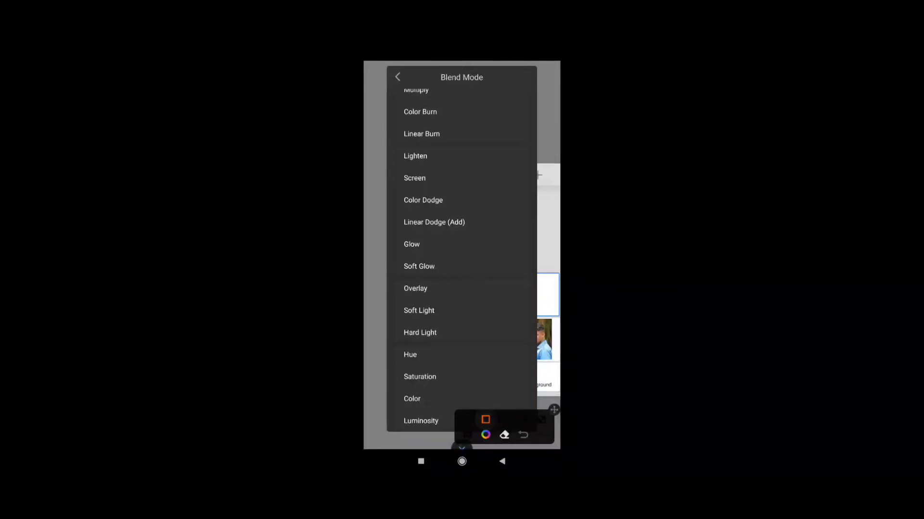
pyautogui.moveTo(389, 301); pyautogui.dragTo(481, 324)
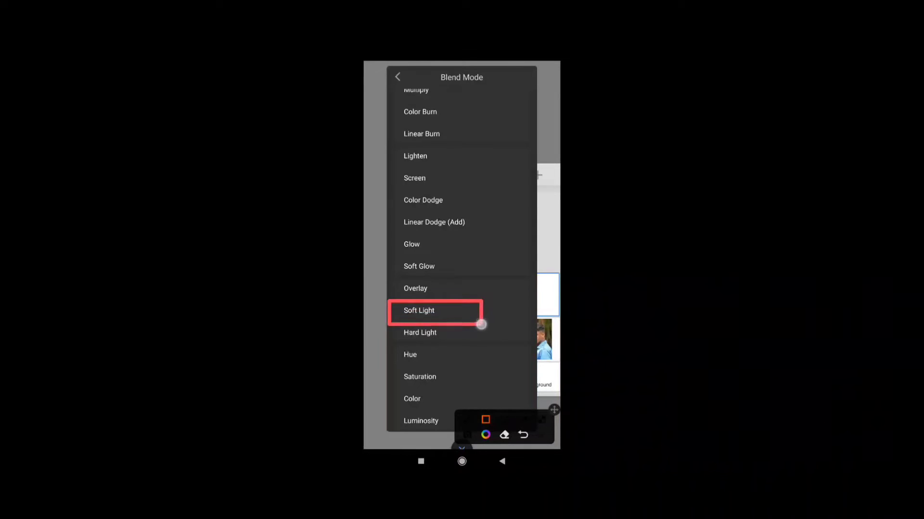
pyautogui.click(462, 448)
pyautogui.click(450, 309)
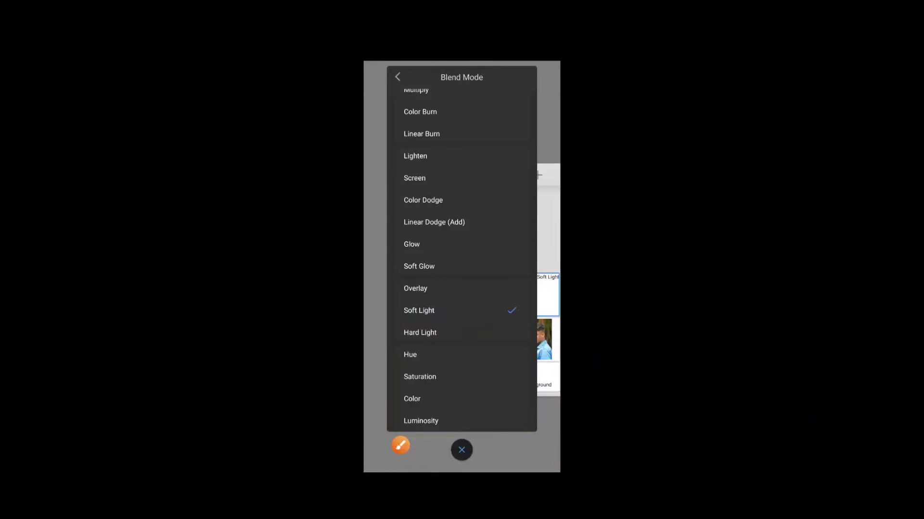
pyautogui.click(462, 450)
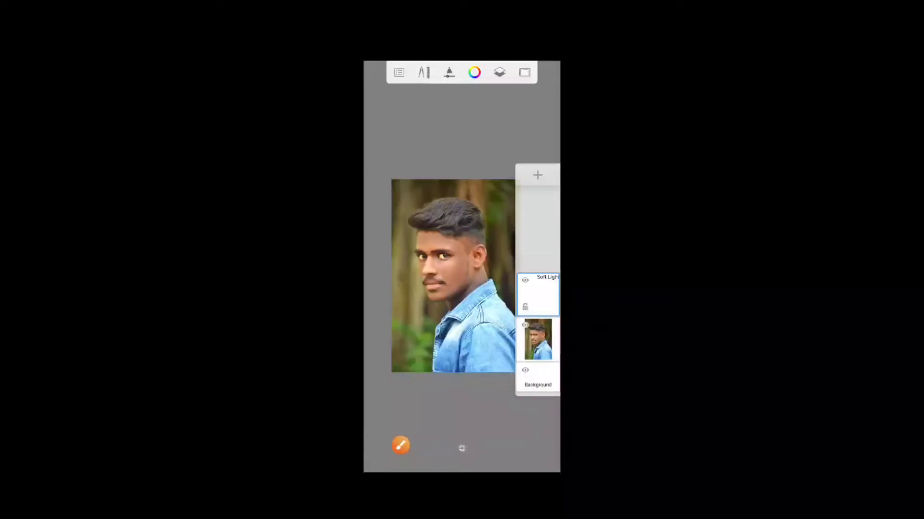
pyautogui.click(462, 448)
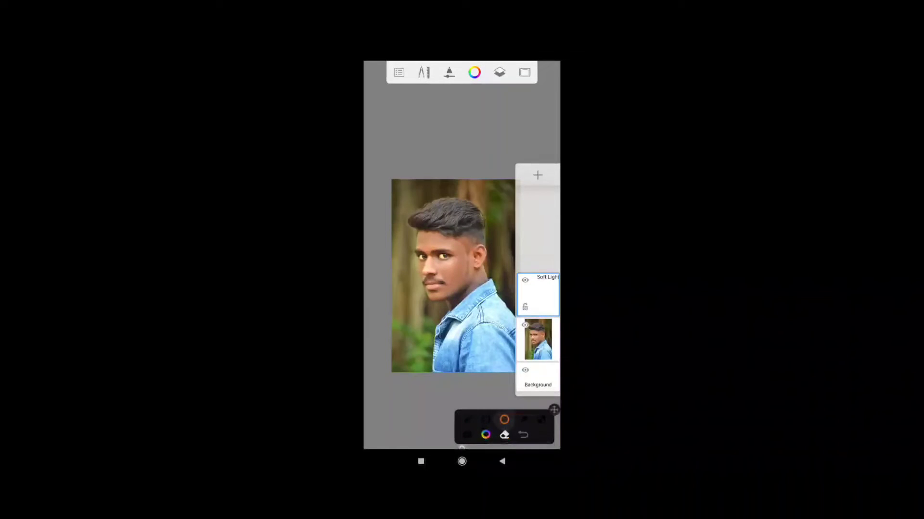
pyautogui.moveTo(454, 62); pyautogui.dragTo(485, 86)
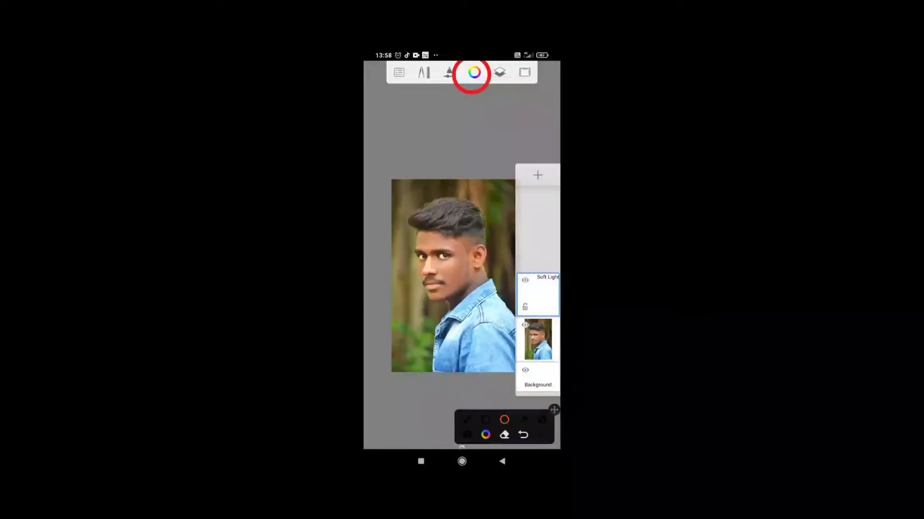
# Sample the cheek skin with the eyedropper and lighten it to a pale peach
pyautogui.click(461, 447)
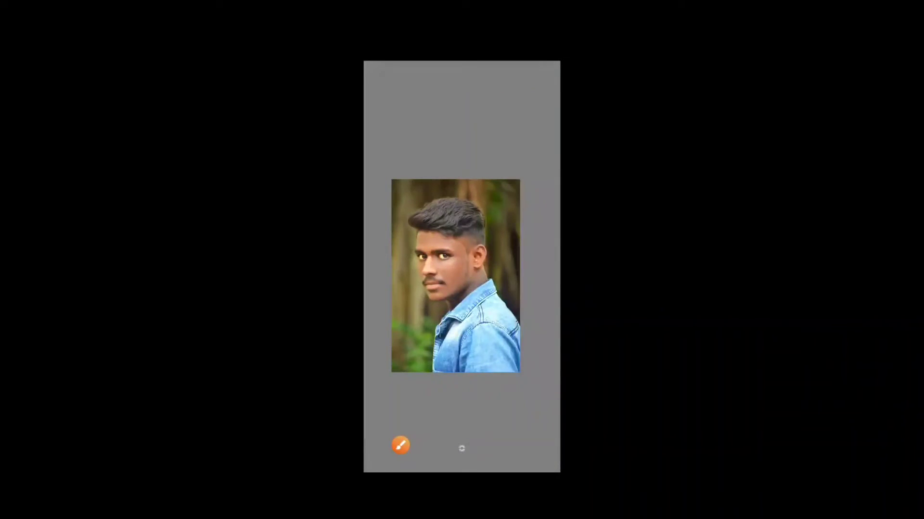
pyautogui.click(461, 448)
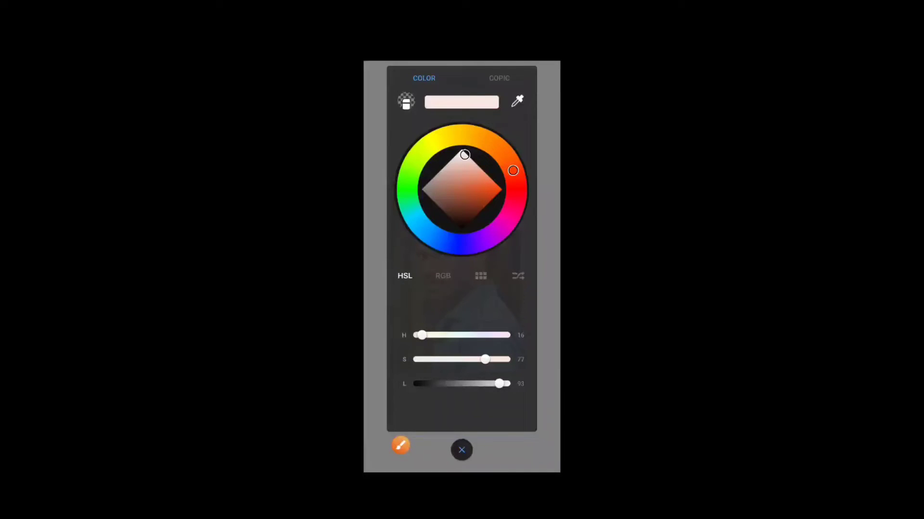
pyautogui.click(462, 450)
pyautogui.moveTo(462, 227); pyautogui.dragTo(450, 266)
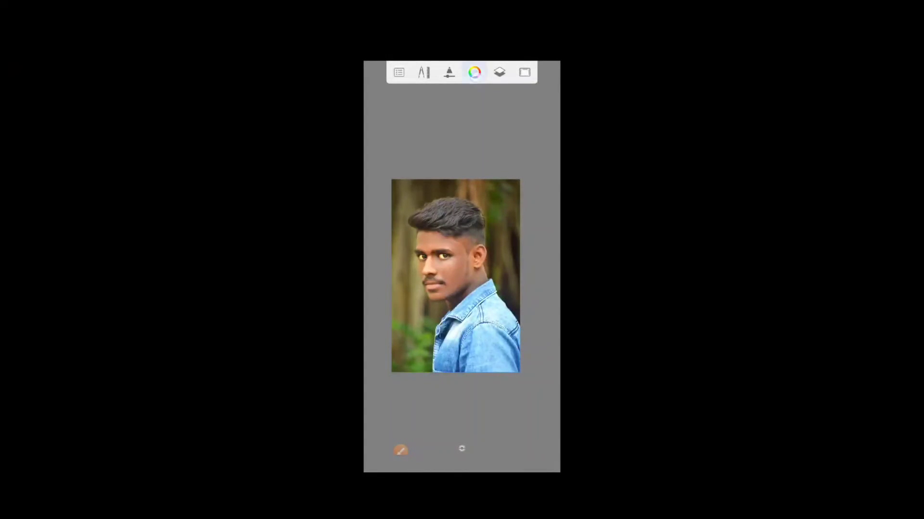
pyautogui.click(475, 73)
pyautogui.moveTo(476, 383)
pyautogui.mouseDown()
pyautogui.moveTo(498, 383)
pyautogui.moveTo(476, 359)
pyautogui.mouseUp()
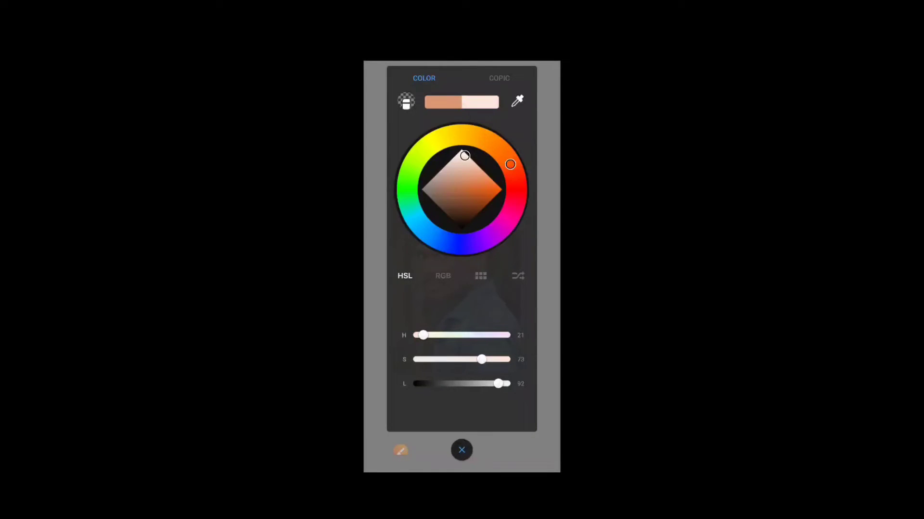
pyautogui.click(462, 451)
# Open the brush library and scroll to the Traditional brush set
pyautogui.click(449, 72)
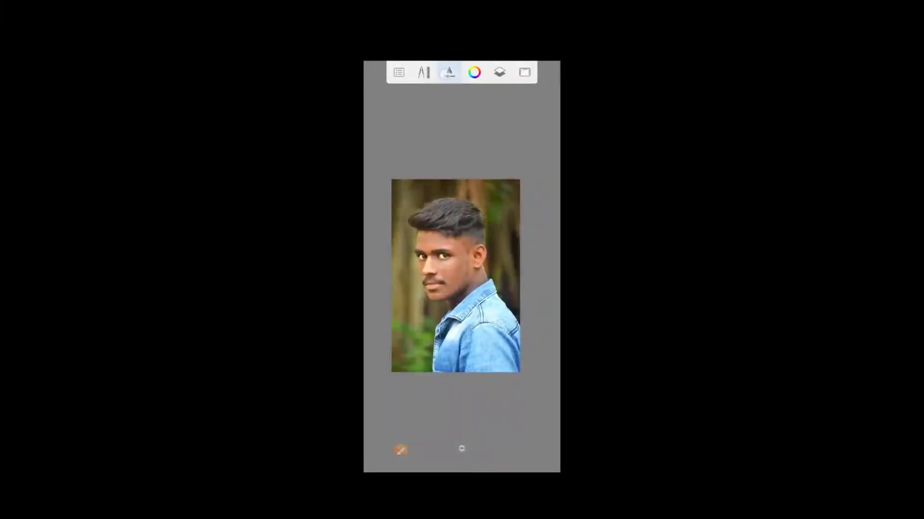
pyautogui.click(423, 78)
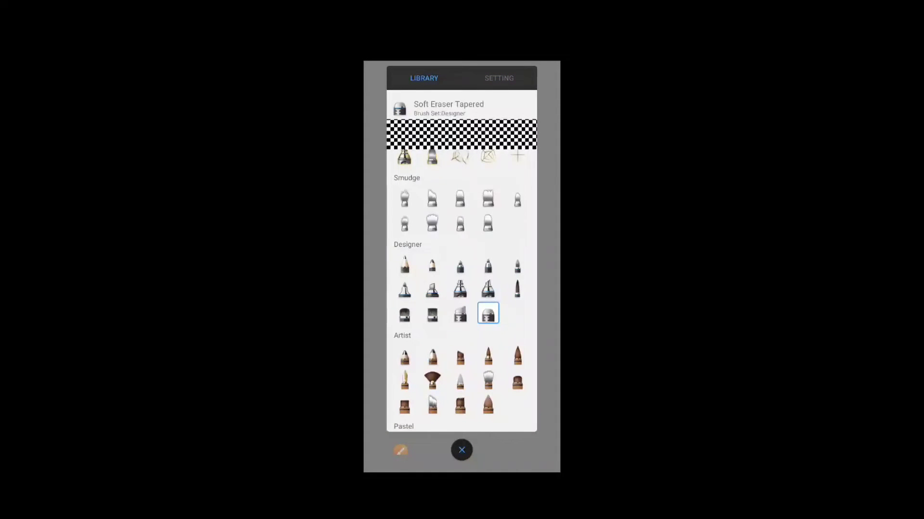
pyautogui.moveTo(452, 375); pyautogui.dragTo(452, 397)
pyautogui.scroll(1, 462, 289)
pyautogui.scroll(-2, 461, 288)
pyautogui.scroll(4, 462, 289)
pyautogui.scroll(4, 462, 288)
pyautogui.scroll(5, 462, 288)
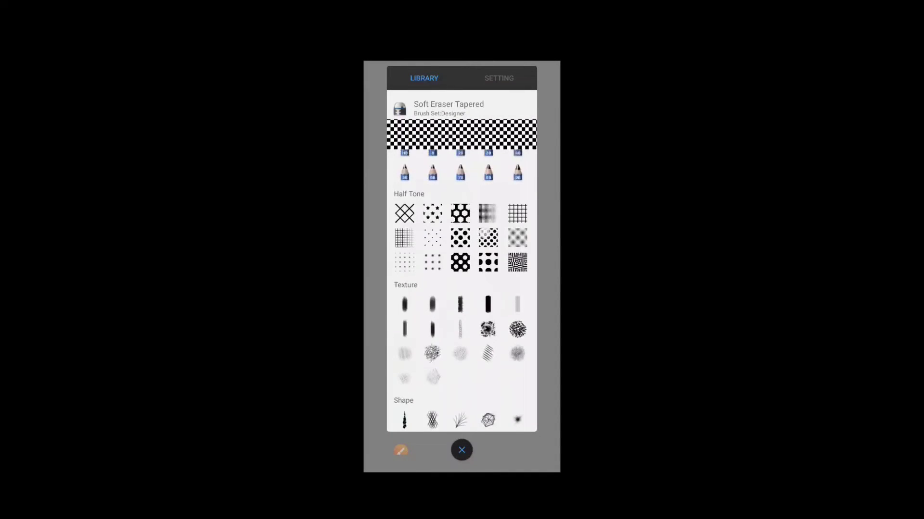
pyautogui.moveTo(484, 235); pyautogui.dragTo(484, 288)
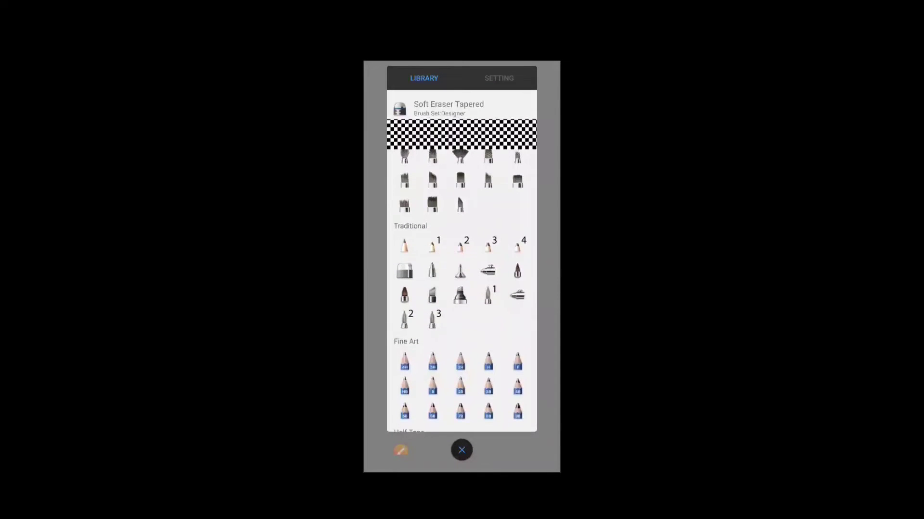
# Select the PaintBrush 4 brush from the Traditional set
pyautogui.click(485, 421)
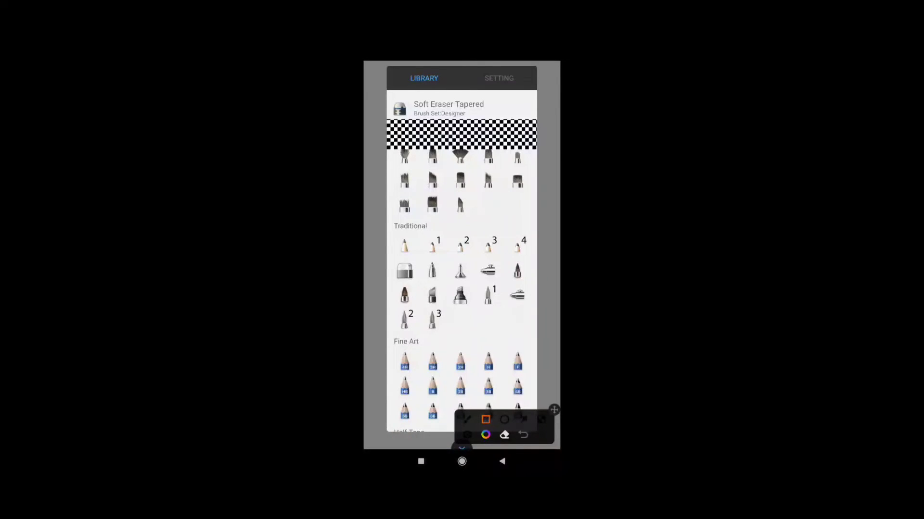
pyautogui.moveTo(388, 202); pyautogui.dragTo(491, 235)
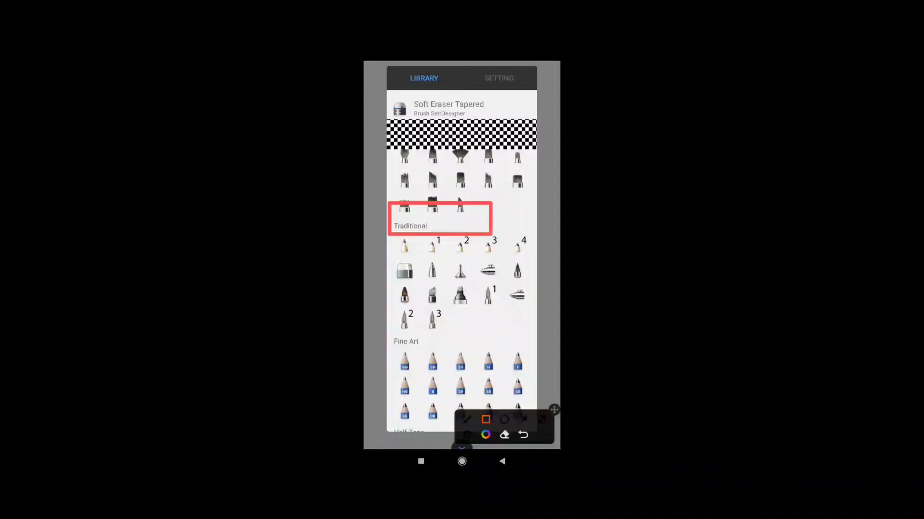
pyautogui.click(503, 421)
pyautogui.moveTo(385, 272); pyautogui.dragTo(426, 316)
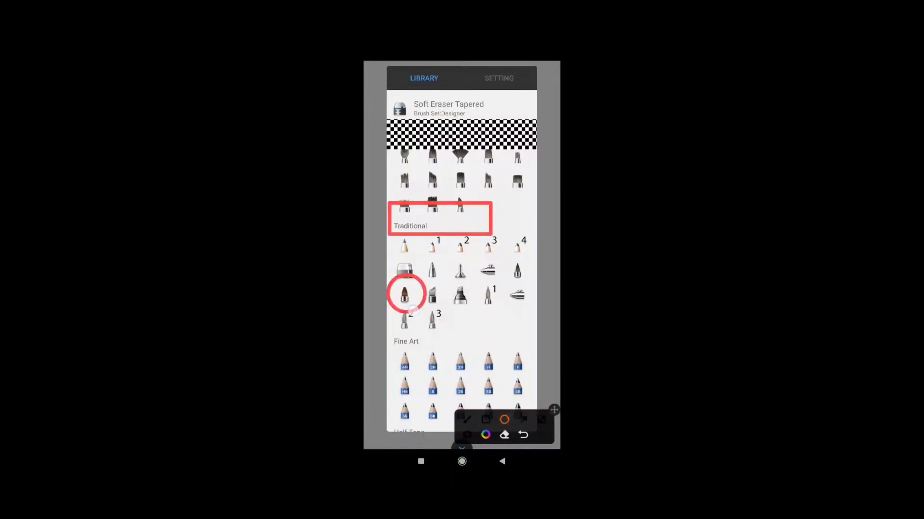
pyautogui.click(541, 420)
pyautogui.click(404, 295)
# Paint pale skin tone over the cheek below the eye, the temple and forehead
pyautogui.click(461, 449)
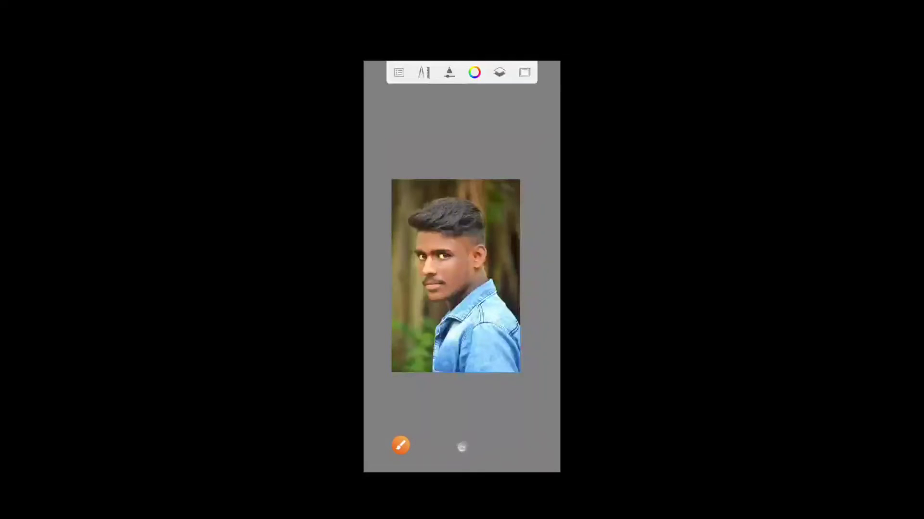
pyautogui.scroll(5, 459, 277)
pyautogui.scroll(3, 483, 298)
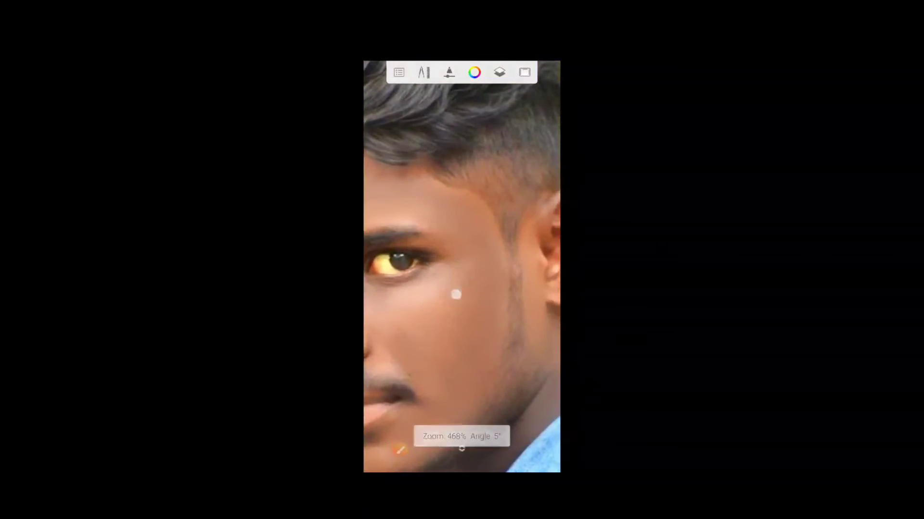
pyautogui.moveTo(481, 258); pyautogui.dragTo(423, 347)
pyautogui.scroll(-3, 479, 289)
pyautogui.moveTo(490, 207)
pyautogui.mouseDown()
pyautogui.moveTo(458, 245)
pyautogui.moveTo(457, 284)
pyautogui.mouseUp()
pyautogui.scroll(-2, 462, 269)
pyautogui.moveTo(493, 252)
pyautogui.mouseDown()
pyautogui.moveTo(409, 262)
pyautogui.moveTo(396, 255)
pyautogui.moveTo(475, 290)
pyautogui.moveTo(487, 281)
pyautogui.moveTo(451, 271)
pyautogui.moveTo(409, 332)
pyautogui.mouseUp()
# Smooth the forehead, eyebrow and under-eye skin beside the nose with skin tone
pyautogui.scroll(3, 462, 270)
pyautogui.moveTo(432, 240)
pyautogui.mouseDown()
pyautogui.moveTo(394, 327)
pyautogui.moveTo(403, 271)
pyautogui.moveTo(433, 225)
pyautogui.moveTo(465, 231)
pyautogui.moveTo(433, 239)
pyautogui.moveTo(406, 264)
pyautogui.mouseUp()
pyautogui.scroll(-2, 461, 270)
pyautogui.moveTo(483, 258); pyautogui.dragTo(449, 270)
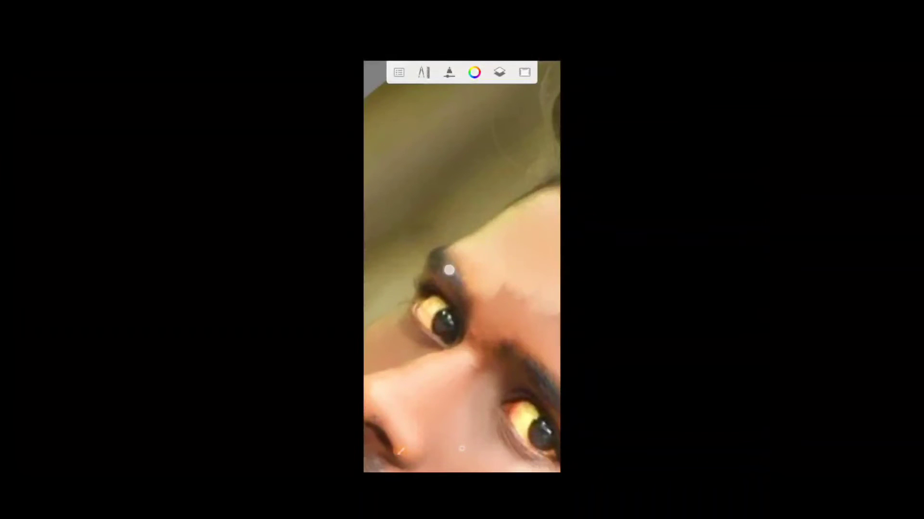
pyautogui.scroll(-2, 462, 270)
pyautogui.moveTo(505, 337)
pyautogui.mouseDown()
pyautogui.moveTo(462, 288)
pyautogui.moveTo(449, 328)
pyautogui.mouseUp()
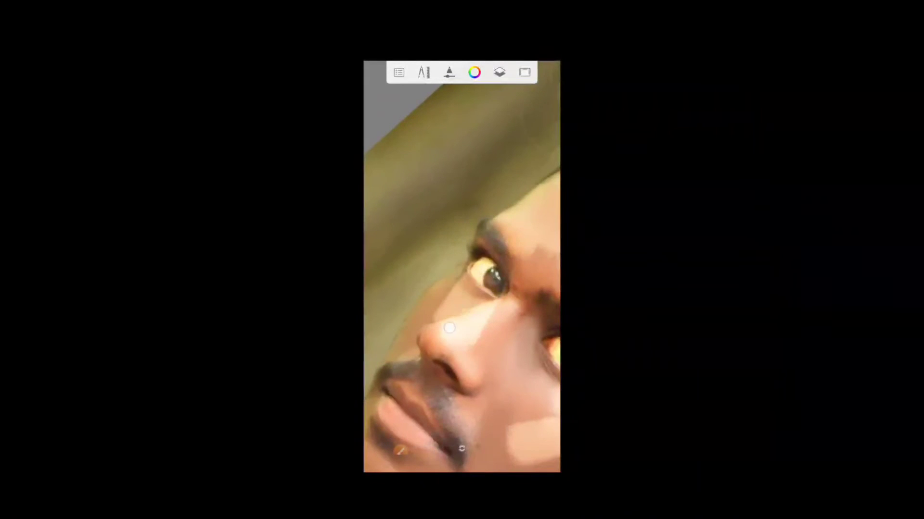
pyautogui.moveTo(499, 258); pyautogui.dragTo(442, 315)
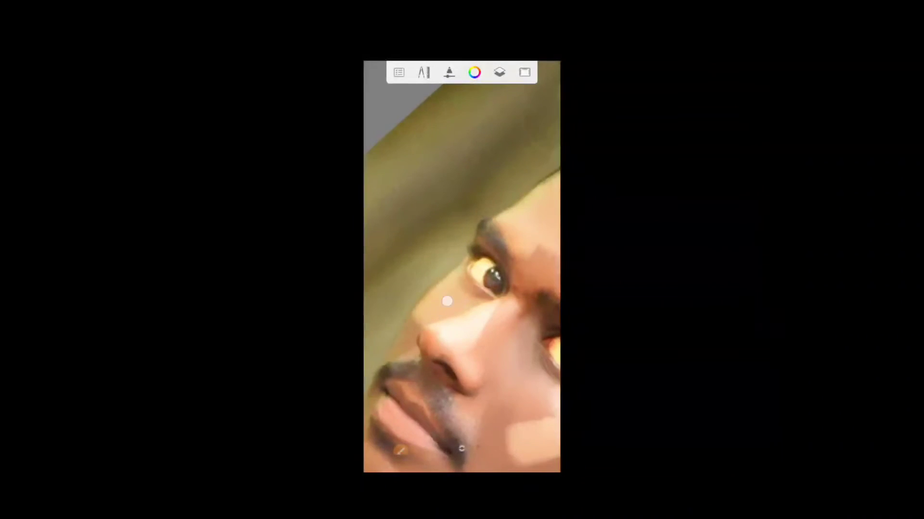
pyautogui.scroll(-2, 462, 269)
# Reposition the face and paint skin tone over the cheek and sideburn
pyautogui.moveTo(468, 329)
pyautogui.mouseDown()
pyautogui.moveTo(499, 273)
pyautogui.moveTo(437, 273)
pyautogui.mouseUp()
pyautogui.scroll(2, 461, 270)
pyautogui.scroll(-2, 461, 269)
pyautogui.scroll(-2, 437, 274)
pyautogui.scroll(2, 474, 236)
pyautogui.scroll(2, 474, 235)
pyautogui.scroll(-4, 463, 448)
pyautogui.click(463, 448)
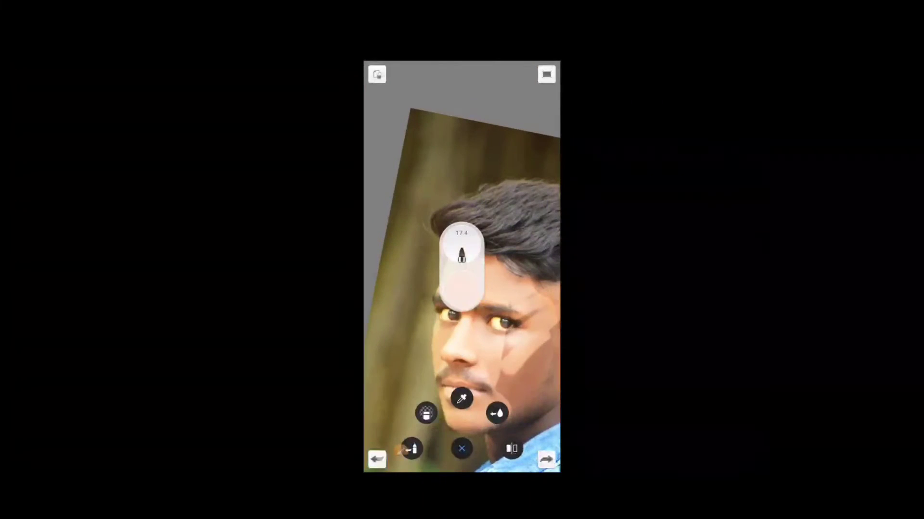
pyautogui.click(462, 449)
pyautogui.scroll(3, 494, 278)
pyautogui.scroll(2, 494, 278)
pyautogui.scroll(-4, 494, 278)
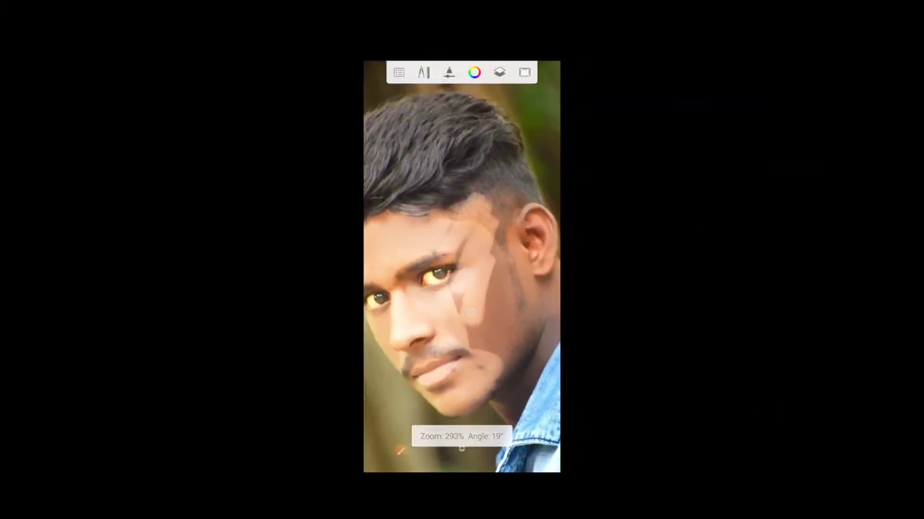
pyautogui.moveTo(494, 278); pyautogui.dragTo(512, 194)
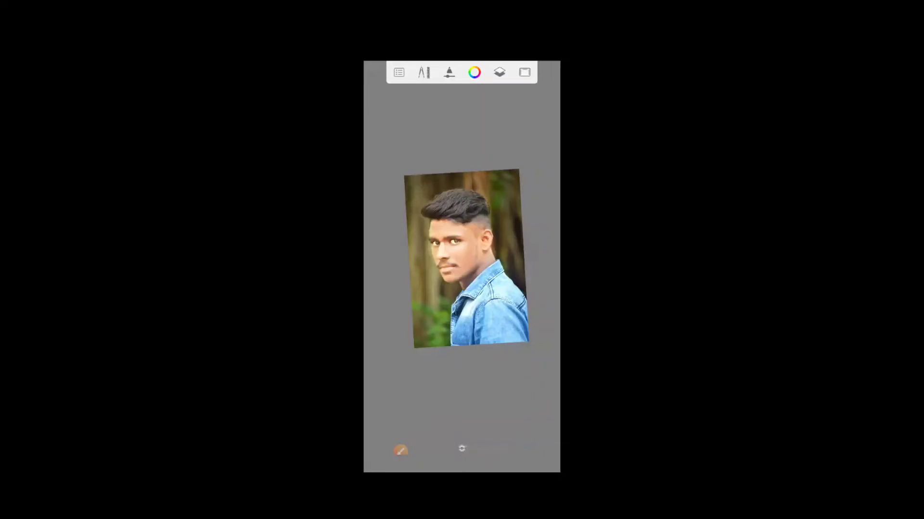
# Lower the Soft Light layer to 91% opacity and merge it into the portrait
pyautogui.click(499, 72)
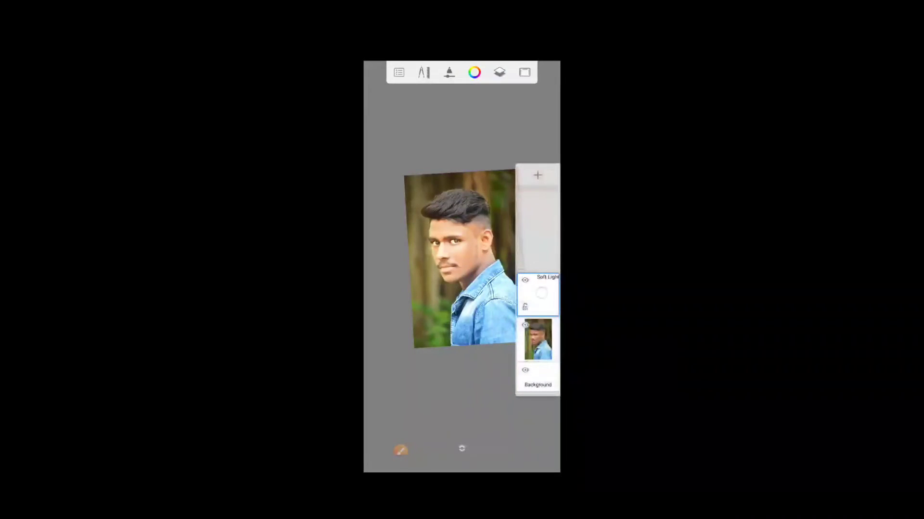
pyautogui.click(538, 295)
pyautogui.moveTo(527, 219)
pyautogui.mouseDown()
pyautogui.moveTo(494, 221)
pyautogui.moveTo(516, 219)
pyautogui.mouseUp()
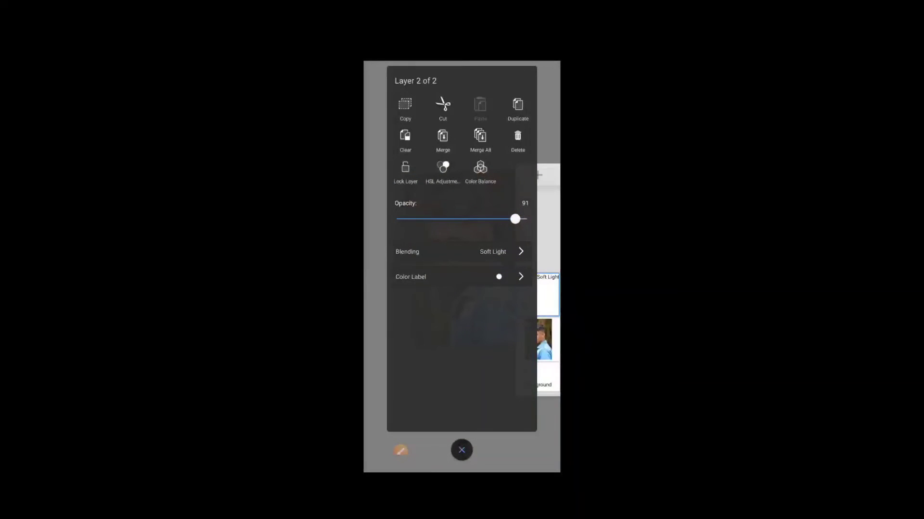
pyautogui.click(442, 138)
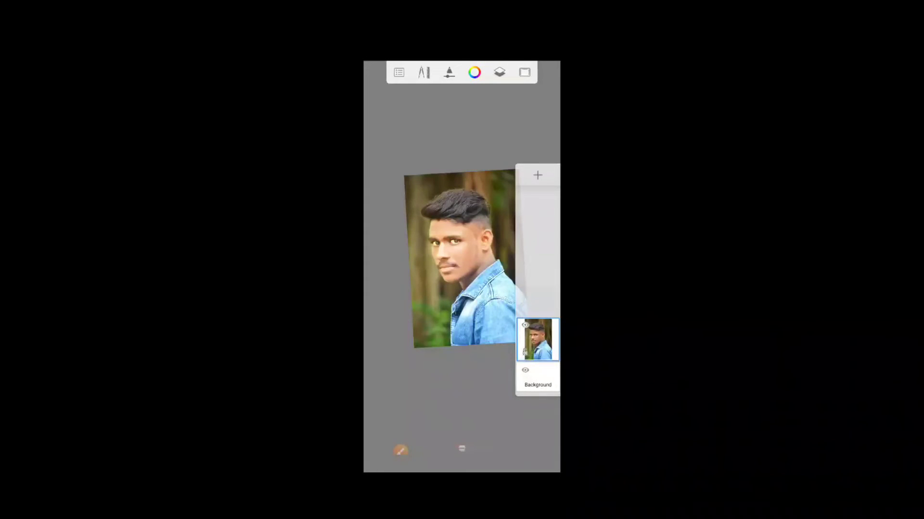
pyautogui.scroll(3, 471, 253)
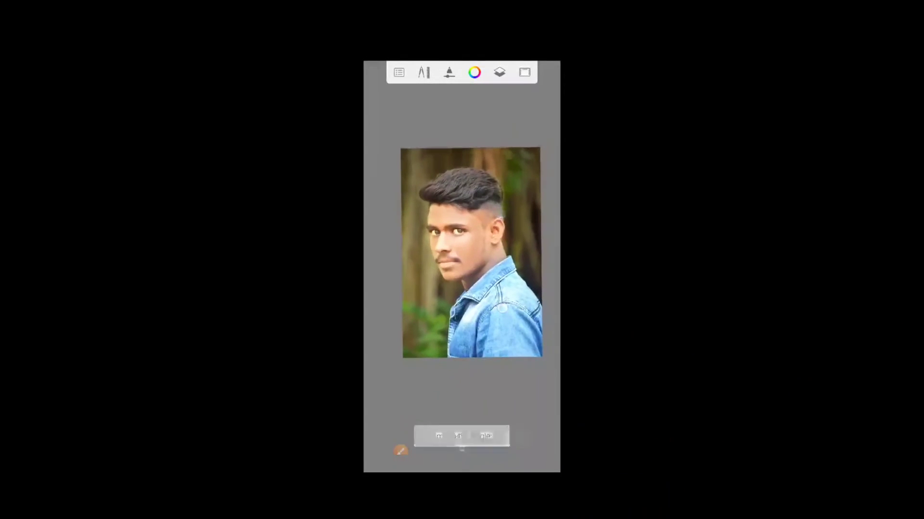
pyautogui.click(399, 72)
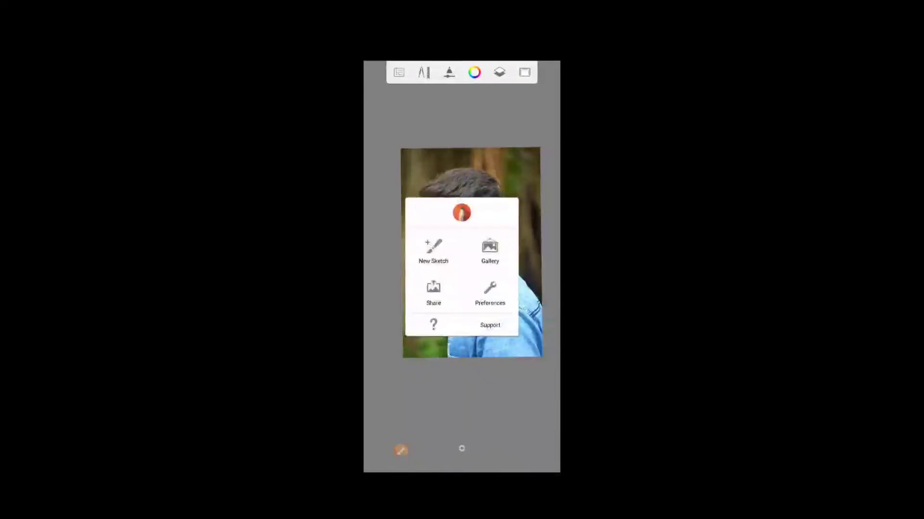
# Share the retouched portrait out to the phone's gallery
pyautogui.click(433, 291)
pyautogui.click(458, 264)
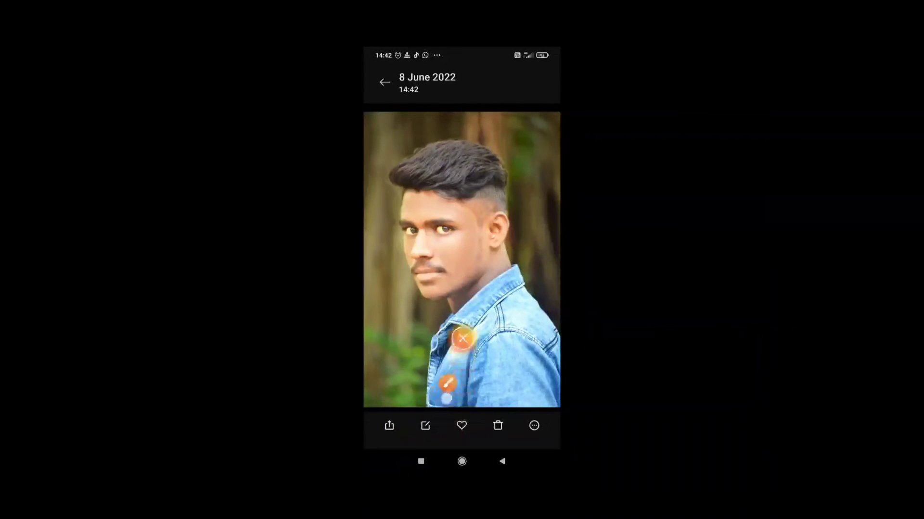
# Browse the portrait's share sheet app row in Gallery, then dismiss it
pyautogui.click(388, 427)
pyautogui.moveTo(500, 452); pyautogui.dragTo(425, 451)
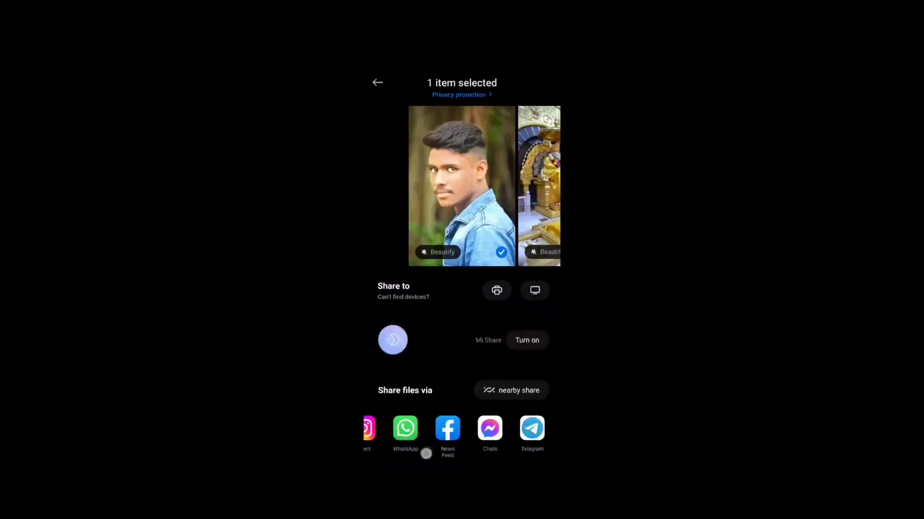
pyautogui.moveTo(515, 457); pyautogui.dragTo(443, 457)
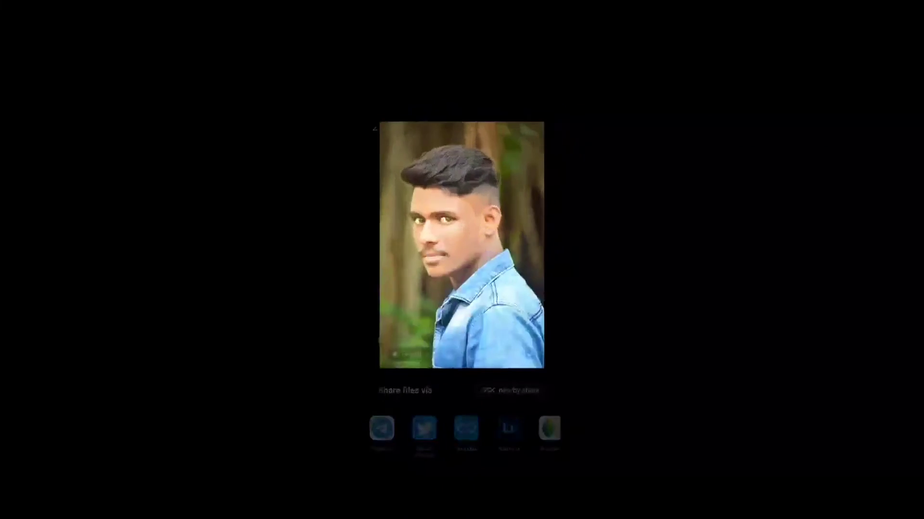
pyautogui.press('Escape')
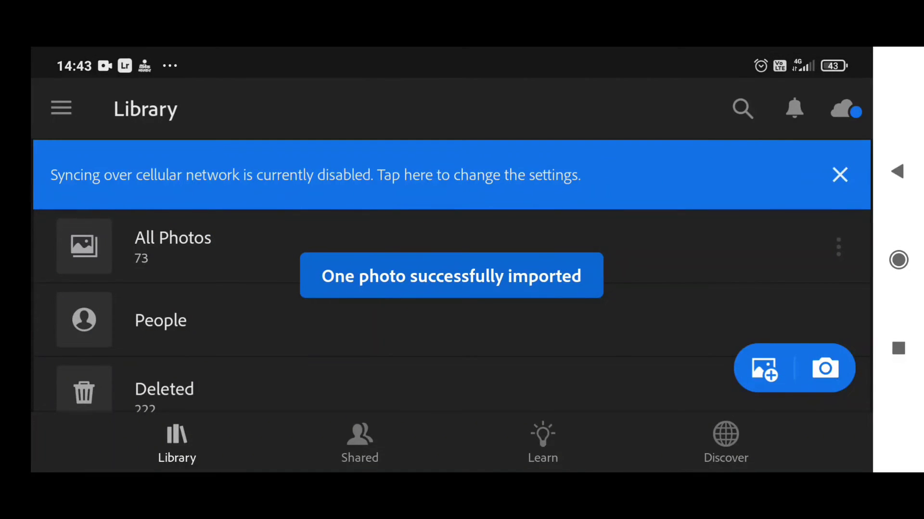
# Open the imported portrait from All Photos and show the Light panel
pyautogui.click(674, 268)
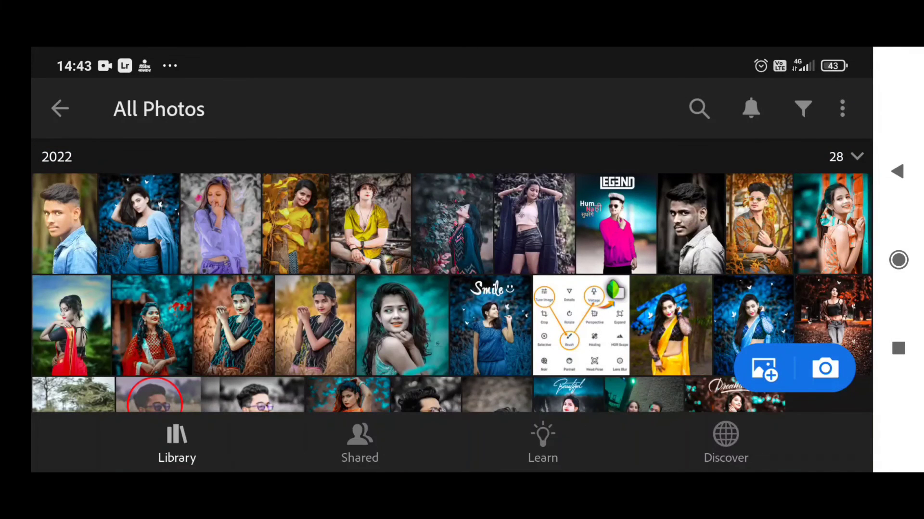
pyautogui.click(64, 224)
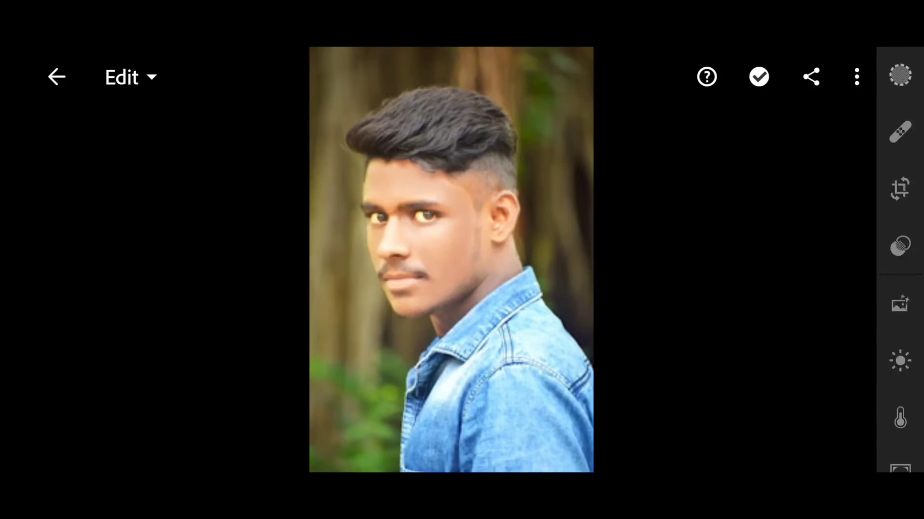
pyautogui.scroll(-3, 899, 260)
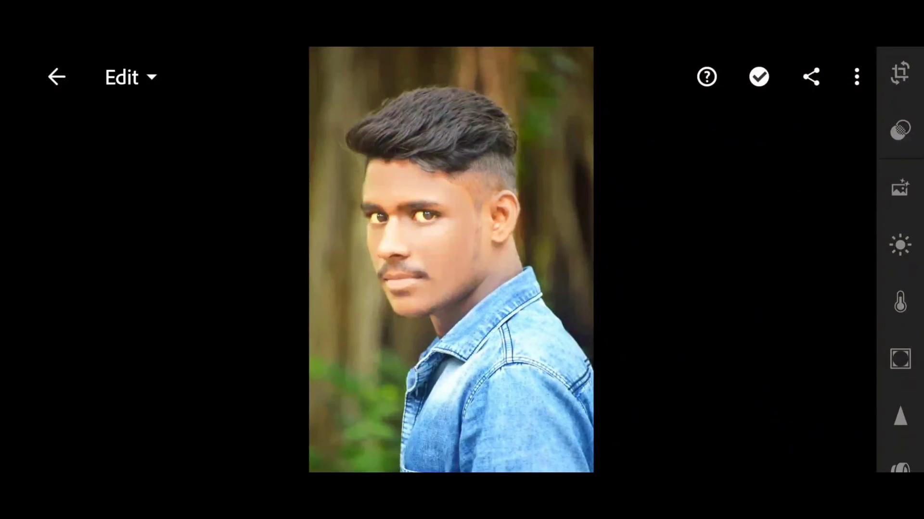
pyautogui.click(899, 248)
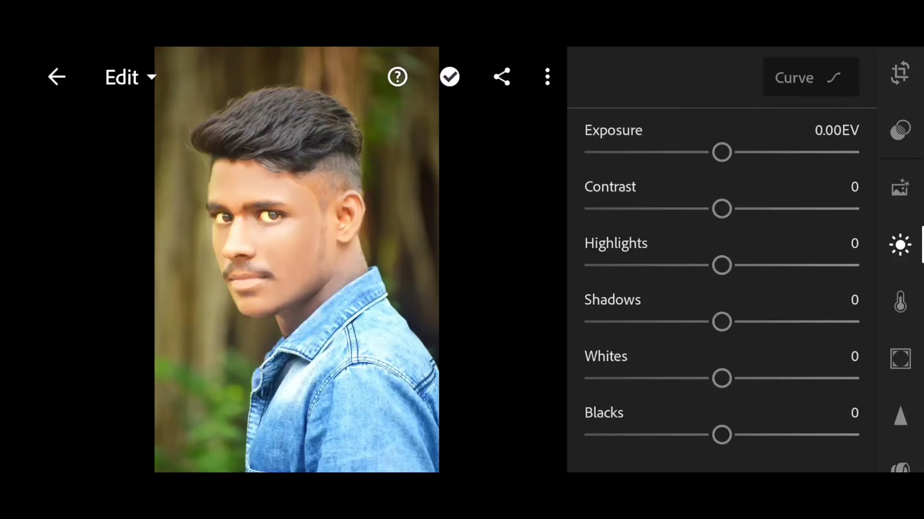
# Set exposure to -0.52 EV, raise contrast, tune highlights, shadows, whites, and lift blacks to 33
pyautogui.moveTo(722, 152); pyautogui.dragTo(706, 152)
pyautogui.moveTo(722, 209)
pyautogui.mouseDown()
pyautogui.moveTo(814, 195)
pyautogui.moveTo(804, 193)
pyautogui.mouseUp()
pyautogui.moveTo(726, 253)
pyautogui.mouseDown()
pyautogui.moveTo(793, 245)
pyautogui.moveTo(682, 253)
pyautogui.moveTo(762, 250)
pyautogui.mouseUp()
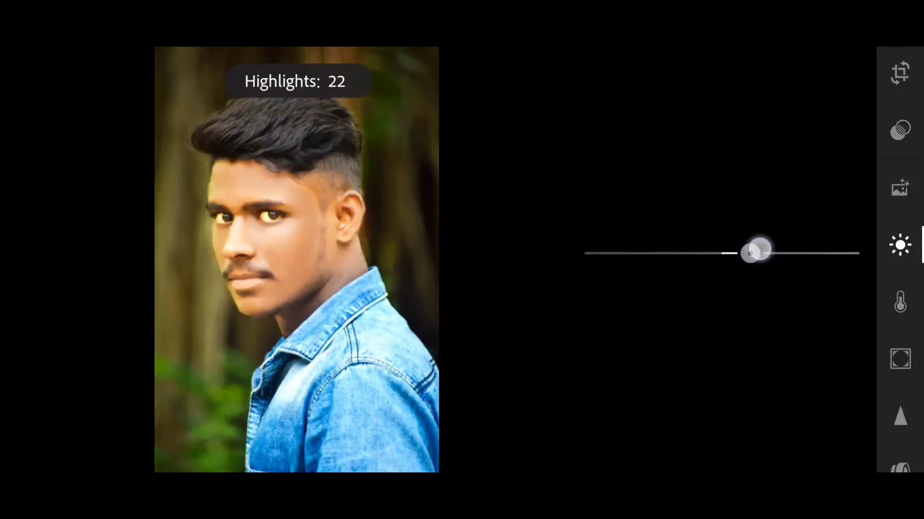
pyautogui.moveTo(719, 309)
pyautogui.mouseDown()
pyautogui.moveTo(789, 299)
pyautogui.moveTo(691, 315)
pyautogui.mouseUp()
pyautogui.moveTo(721, 365)
pyautogui.mouseDown()
pyautogui.moveTo(768, 371)
pyautogui.moveTo(681, 368)
pyautogui.moveTo(697, 366)
pyautogui.mouseUp()
pyautogui.moveTo(722, 423)
pyautogui.mouseDown()
pyautogui.moveTo(656, 423)
pyautogui.moveTo(767, 398)
pyautogui.mouseUp()
pyautogui.moveTo(693, 312); pyautogui.dragTo(746, 313)
# In Color Mix, desaturate the orange, yellow and green tones to grey the foliage
pyautogui.click(900, 302)
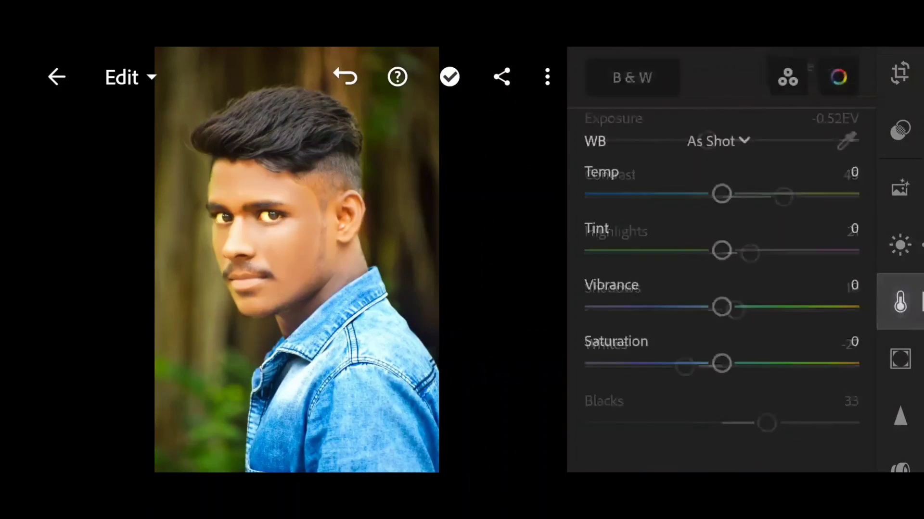
pyautogui.click(838, 77)
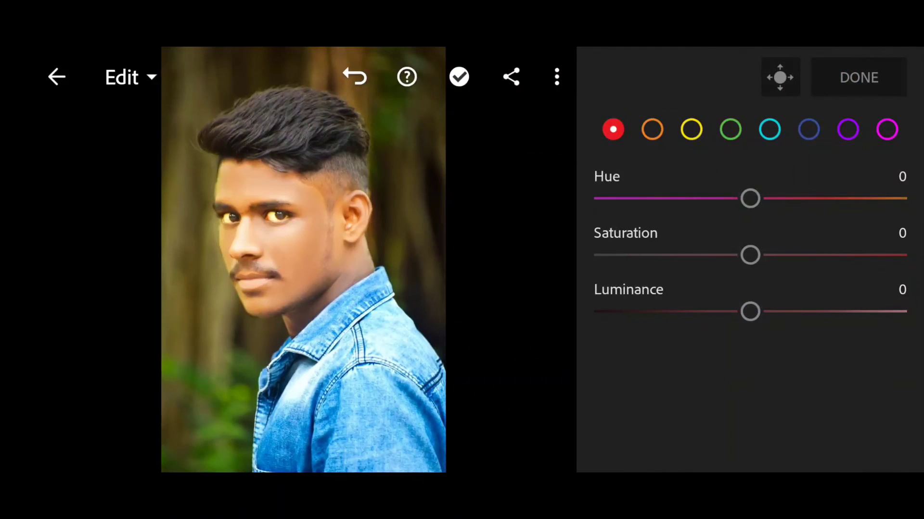
pyautogui.click(652, 128)
pyautogui.moveTo(750, 284)
pyautogui.mouseDown()
pyautogui.moveTo(628, 285)
pyautogui.moveTo(699, 276)
pyautogui.moveTo(678, 276)
pyautogui.mouseUp()
pyautogui.moveTo(750, 311)
pyautogui.mouseDown()
pyautogui.moveTo(833, 306)
pyautogui.moveTo(764, 313)
pyautogui.moveTo(783, 315)
pyautogui.mouseUp()
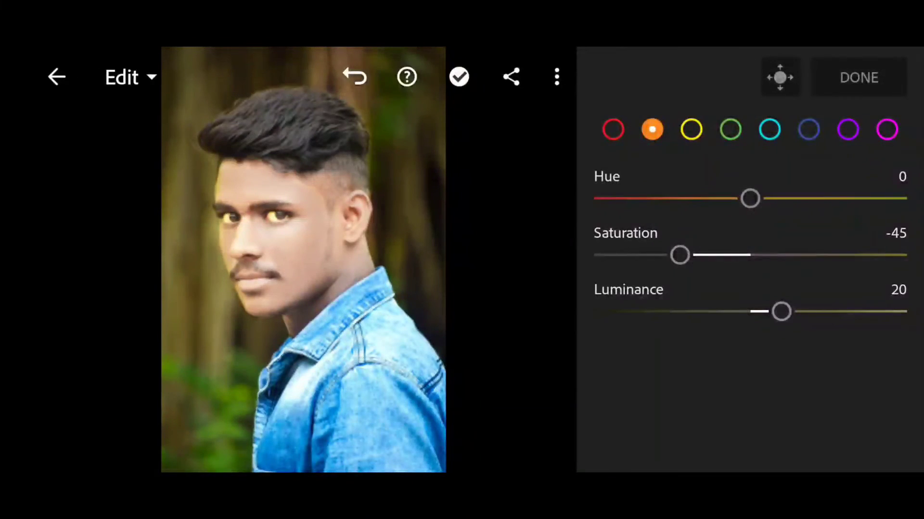
pyautogui.moveTo(680, 255)
pyautogui.mouseDown()
pyautogui.moveTo(650, 265)
pyautogui.moveTo(674, 264)
pyautogui.mouseUp()
pyautogui.click(690, 127)
pyautogui.moveTo(750, 259); pyautogui.dragTo(502, 298)
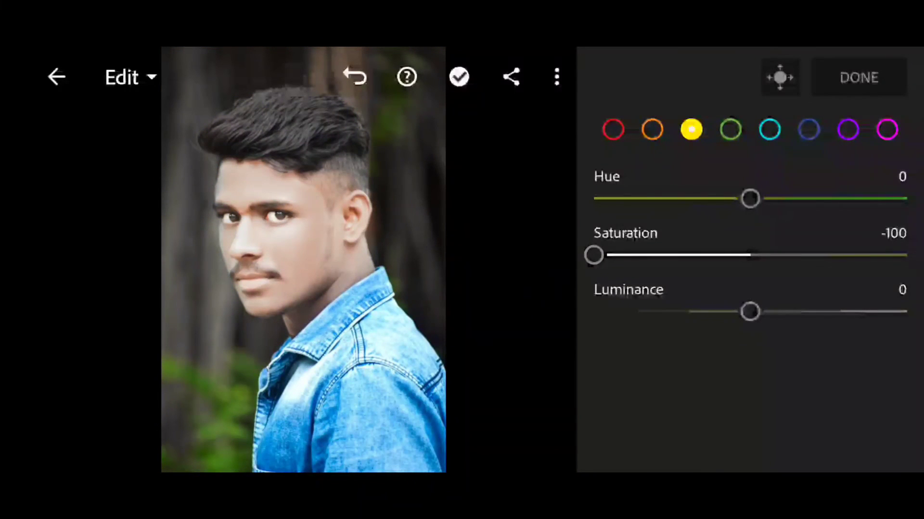
pyautogui.click(730, 129)
pyautogui.moveTo(750, 255); pyautogui.dragTo(516, 291)
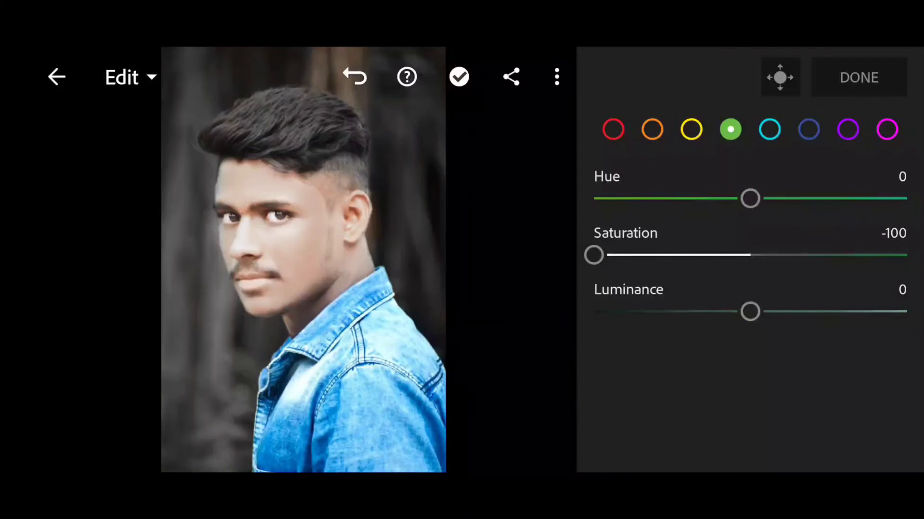
# Shift aqua and blue hues toward cyan and boost their saturation for the jacket
pyautogui.click(769, 129)
pyautogui.moveTo(750, 198)
pyautogui.mouseDown()
pyautogui.moveTo(842, 196)
pyautogui.moveTo(889, 183)
pyautogui.mouseUp()
pyautogui.moveTo(750, 254); pyautogui.dragTo(897, 241)
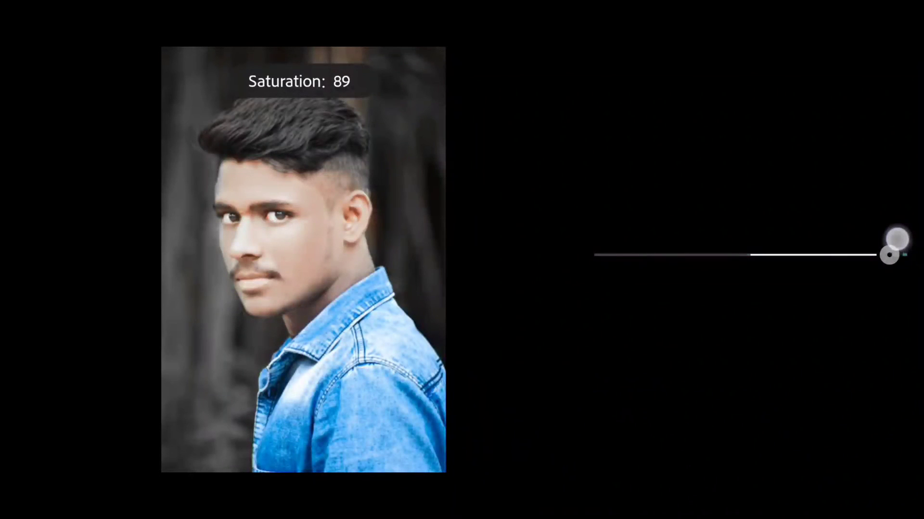
pyautogui.moveTo(897, 239); pyautogui.dragTo(897, 227)
pyautogui.moveTo(749, 310)
pyautogui.mouseDown()
pyautogui.moveTo(845, 303)
pyautogui.moveTo(783, 318)
pyautogui.moveTo(893, 304)
pyautogui.moveTo(662, 340)
pyautogui.moveTo(891, 291)
pyautogui.mouseUp()
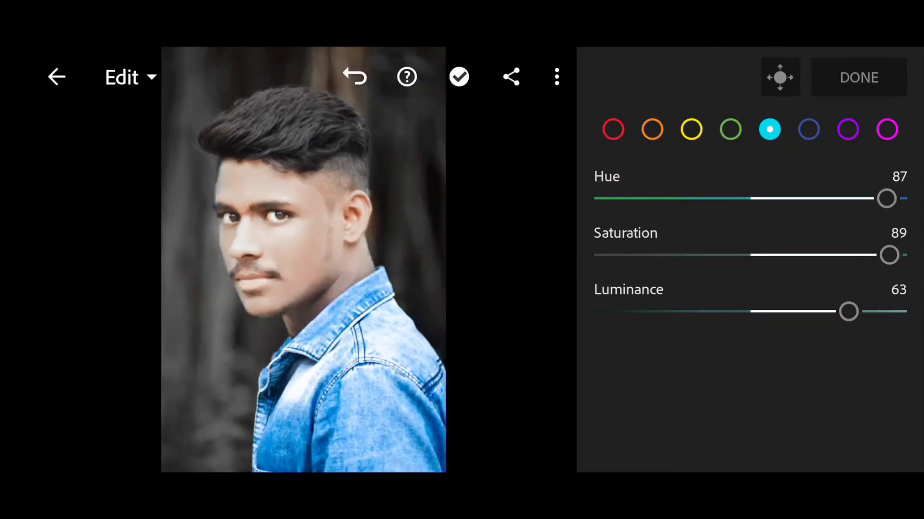
pyautogui.click(808, 129)
pyautogui.moveTo(750, 198)
pyautogui.mouseDown()
pyautogui.moveTo(885, 192)
pyautogui.moveTo(746, 208)
pyautogui.moveTo(685, 232)
pyautogui.mouseUp()
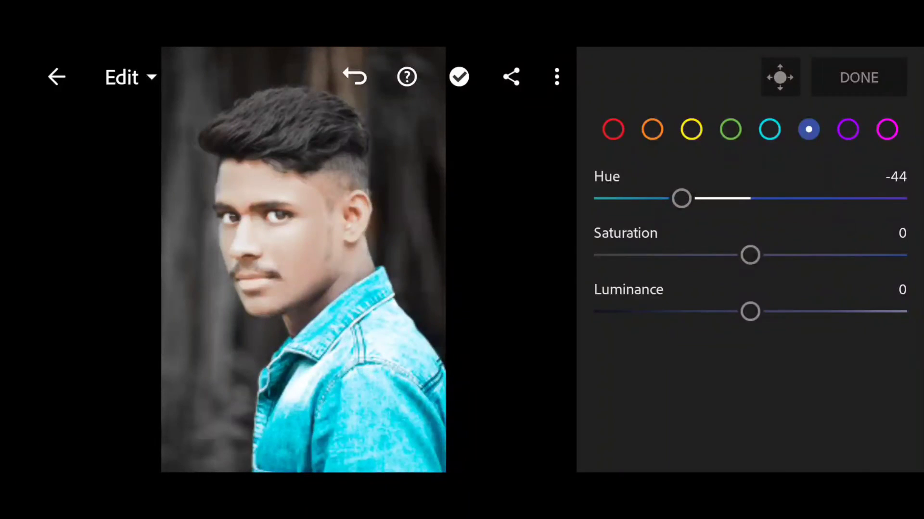
pyautogui.moveTo(750, 255); pyautogui.dragTo(903, 247)
pyautogui.moveTo(750, 312)
pyautogui.mouseDown()
pyautogui.moveTo(876, 280)
pyautogui.moveTo(670, 319)
pyautogui.mouseUp()
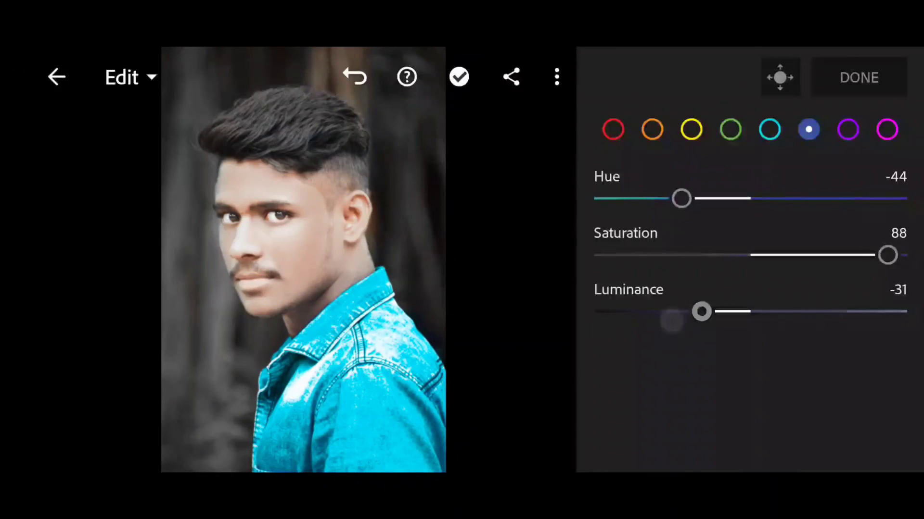
pyautogui.click(865, 87)
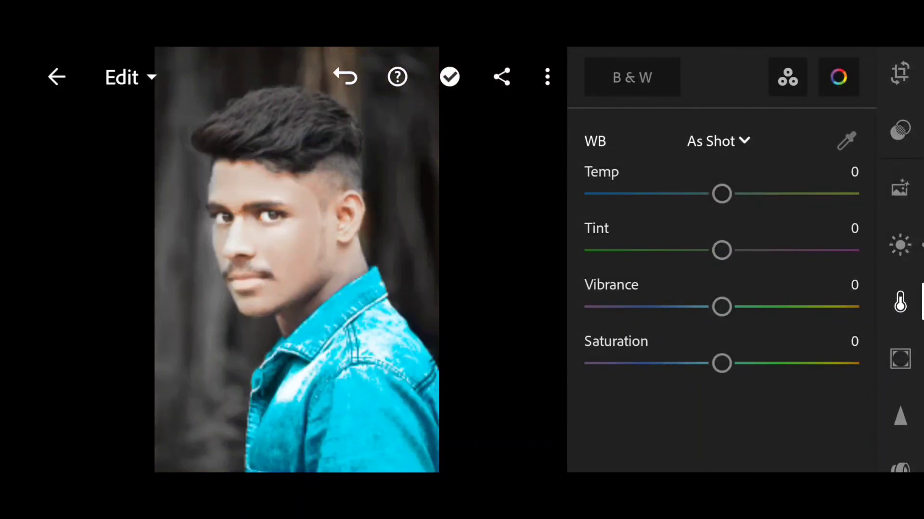
# Raise texture to 18 and adjust clarity and dehaze in the Effects panel
pyautogui.moveTo(901, 269); pyautogui.dragTo(901, 196)
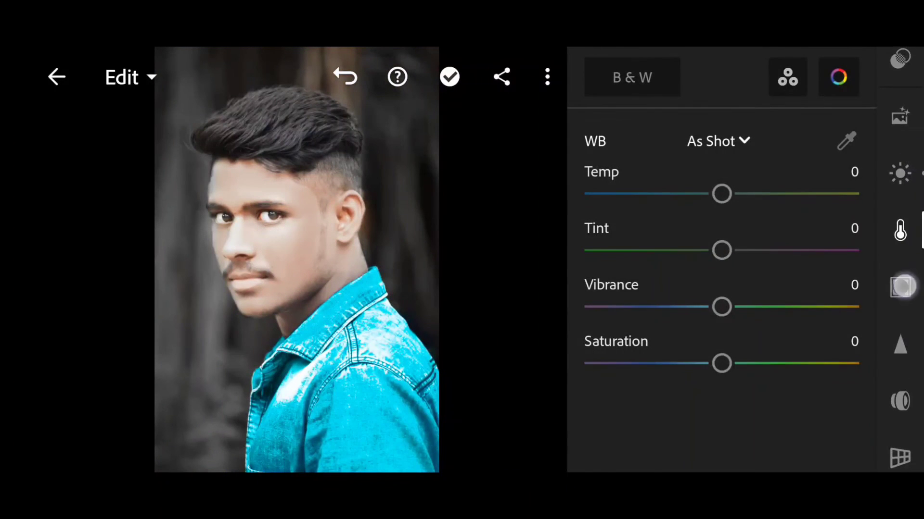
pyautogui.click(902, 288)
pyautogui.moveTo(722, 209)
pyautogui.mouseDown()
pyautogui.moveTo(714, 208)
pyautogui.moveTo(721, 209)
pyautogui.mouseUp()
pyautogui.moveTo(722, 153); pyautogui.dragTo(770, 154)
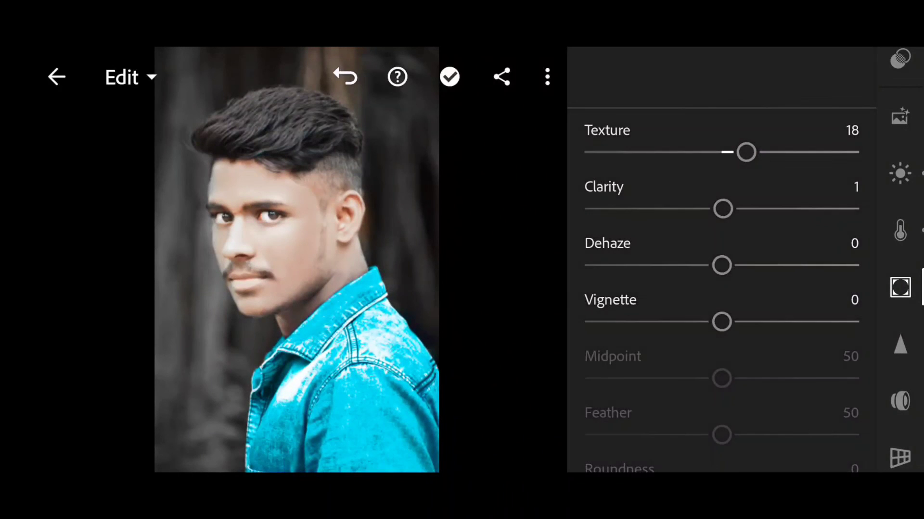
pyautogui.moveTo(741, 263)
pyautogui.mouseDown()
pyautogui.moveTo(852, 233)
pyautogui.moveTo(779, 249)
pyautogui.moveTo(722, 278)
pyautogui.mouseUp()
# Darken the portrait's edges with a soft, feathered vignette
pyautogui.moveTo(736, 311); pyautogui.dragTo(666, 334)
pyautogui.moveTo(767, 293); pyautogui.dragTo(798, 221)
pyautogui.moveTo(726, 360); pyautogui.dragTo(777, 342)
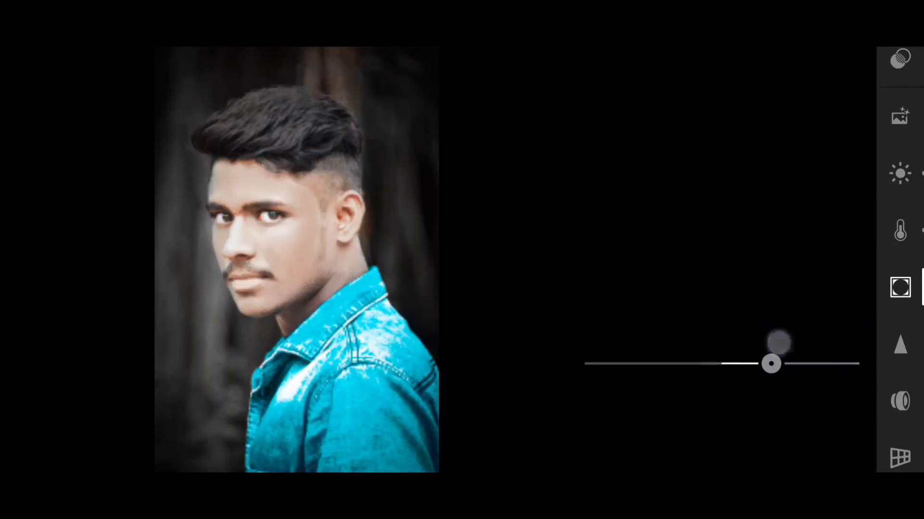
pyautogui.click(900, 345)
# Add sharpening and set noise reduction to 30 and colour noise reduction to 31
pyautogui.click(619, 96)
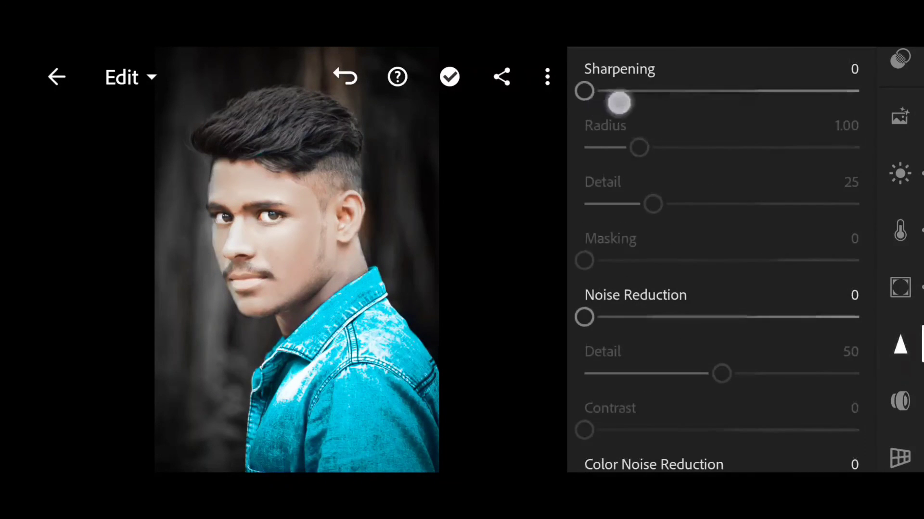
pyautogui.moveTo(739, 281); pyautogui.dragTo(739, 228)
pyautogui.moveTo(673, 264); pyautogui.dragTo(685, 250)
pyautogui.moveTo(757, 283); pyautogui.dragTo(757, 198)
pyautogui.moveTo(674, 353); pyautogui.dragTo(690, 332)
pyautogui.moveTo(824, 194); pyautogui.dragTo(824, 157)
# Max colour noise detail and smoothness at 100, then export the finished photo
pyautogui.moveTo(722, 367); pyautogui.dragTo(859, 367)
pyautogui.moveTo(721, 424); pyautogui.dragTo(859, 423)
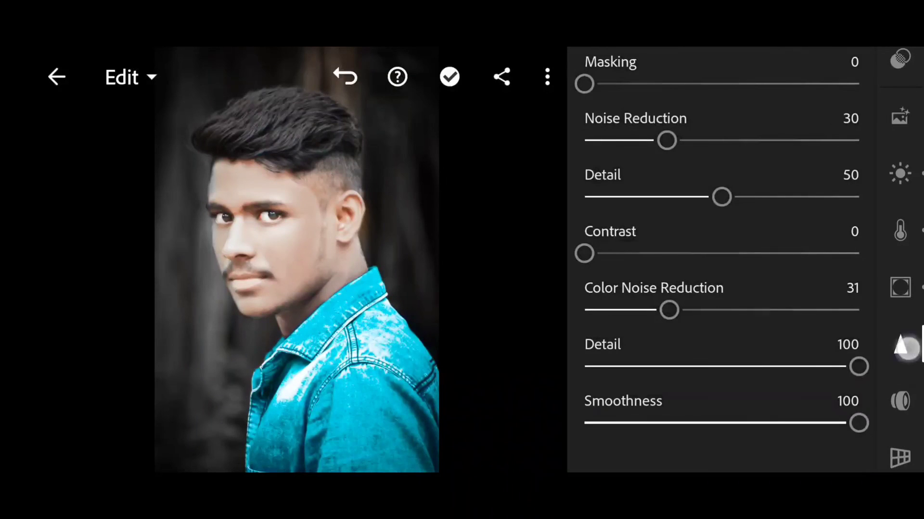
pyautogui.click(907, 348)
pyautogui.click(809, 79)
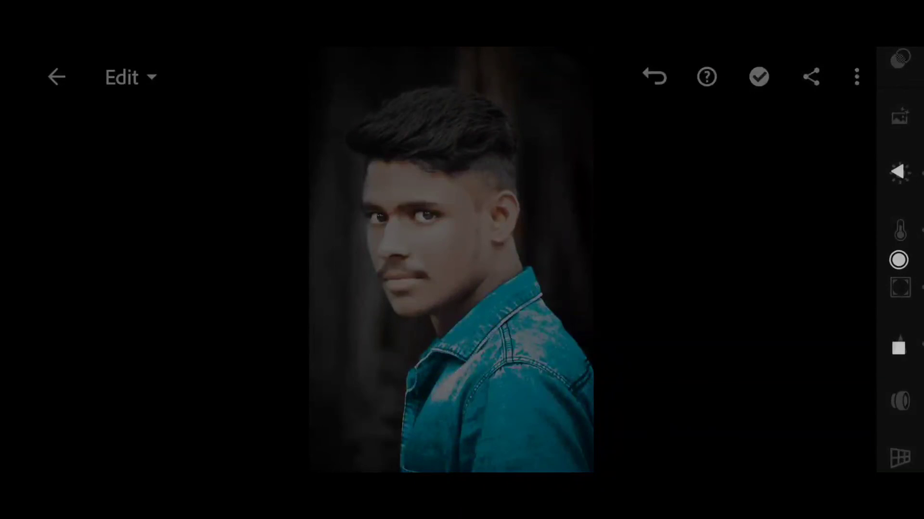